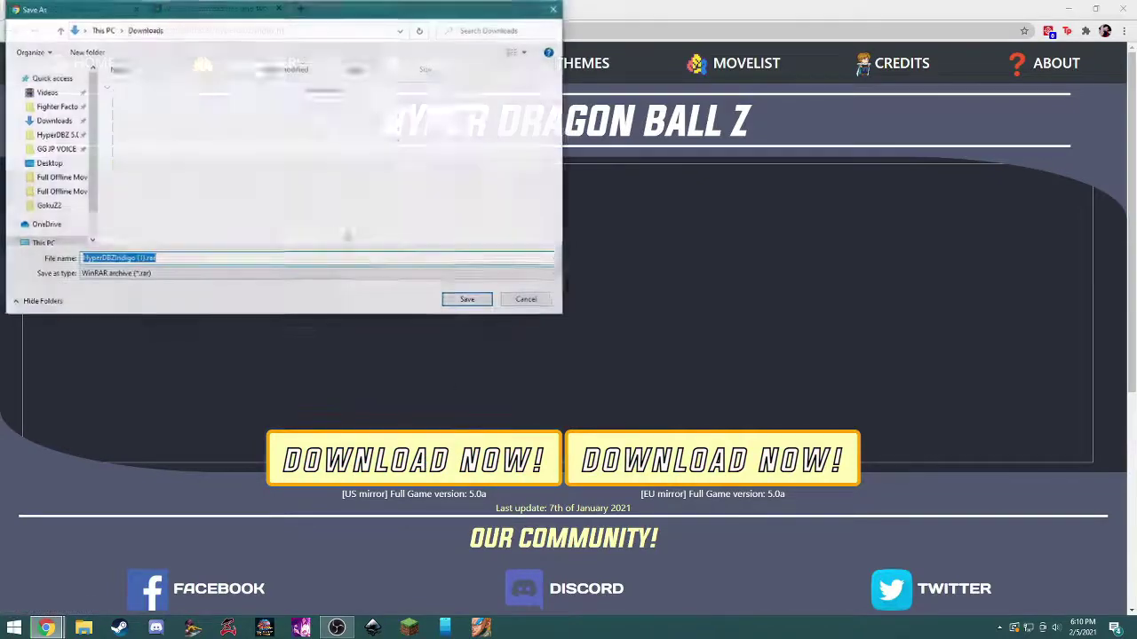
Cancel saving a duplicate game archive and bring up the WinRAR download page.
left_click(514, 302)
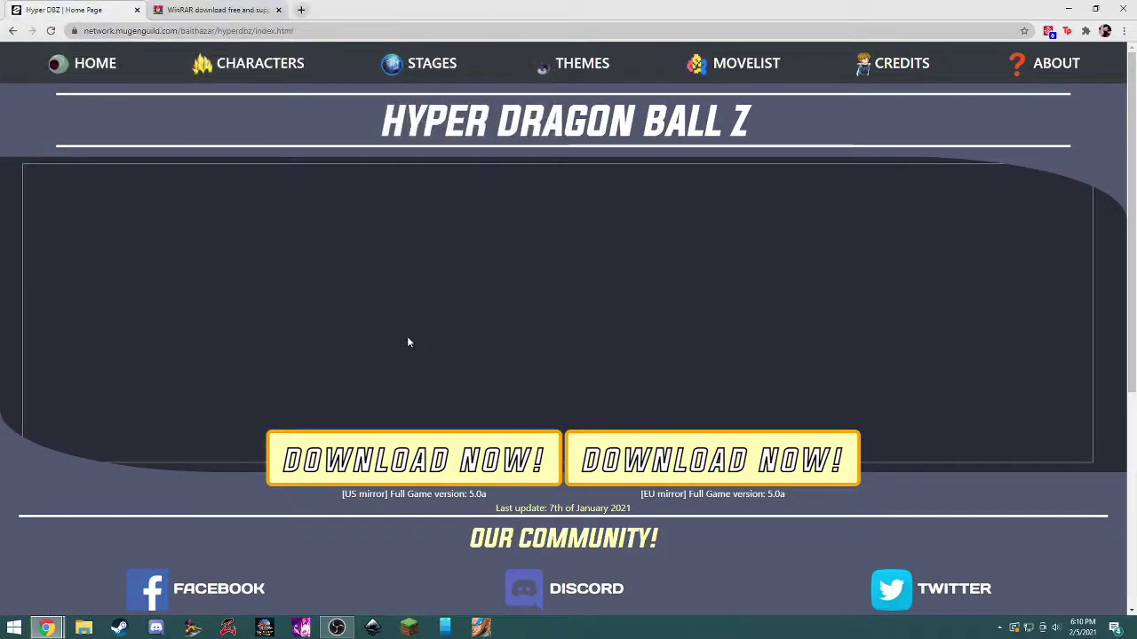
left_click(193, 7)
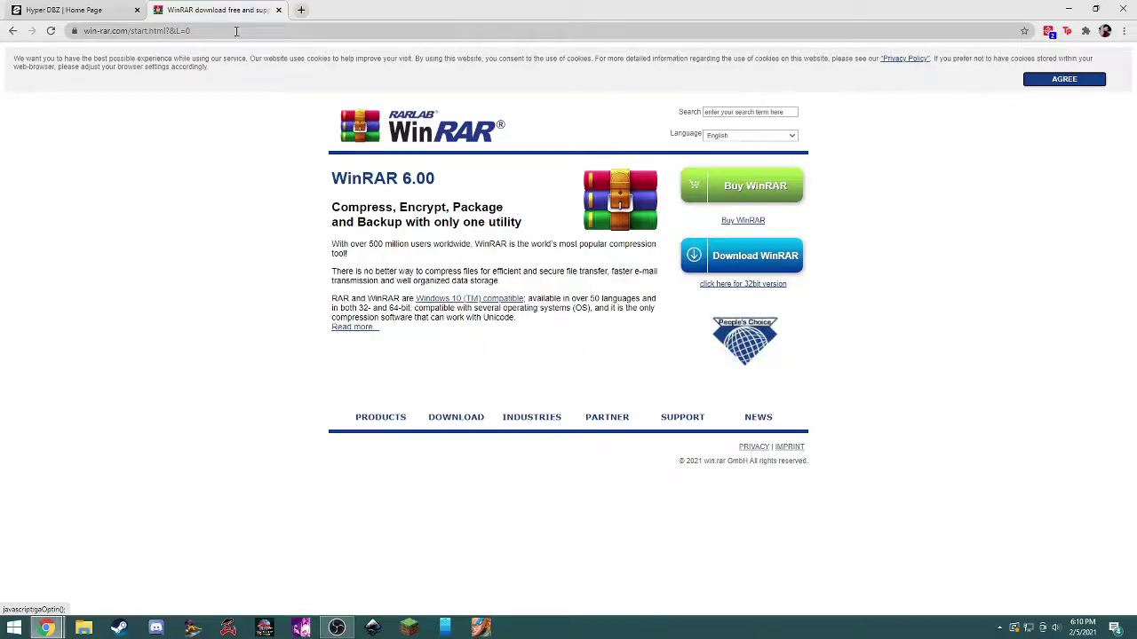
Return to the Hyper DBZ | Home Page tab from the WinRAR site.
left_click(80, 10)
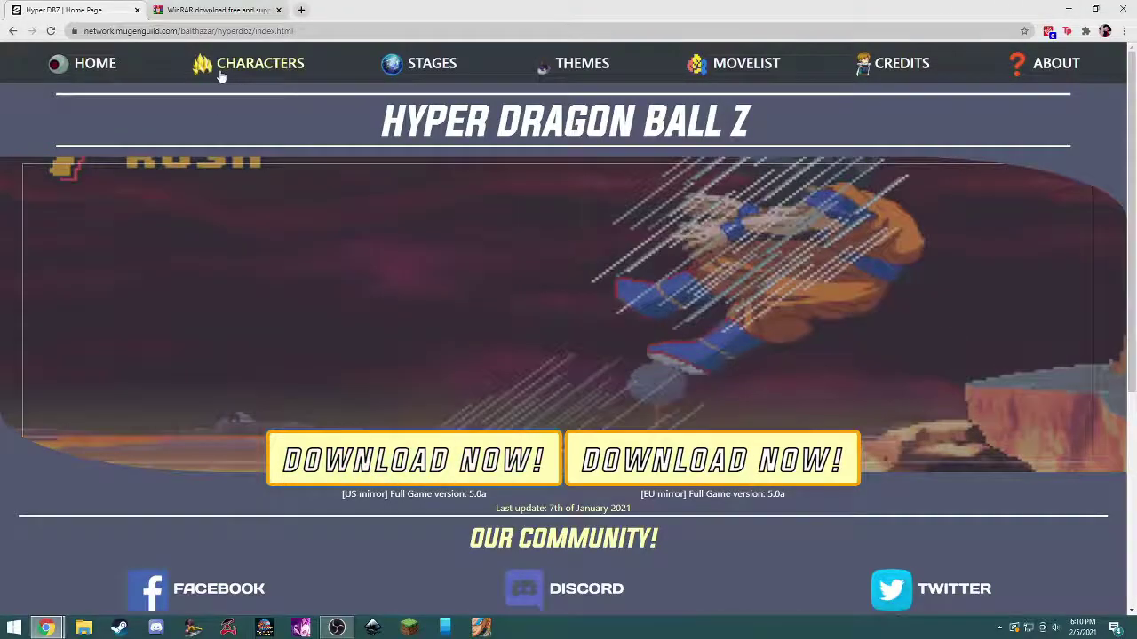
Browse the Hyper DBZ Characters and Stages pages, then go back to Characters.
left_click(223, 75)
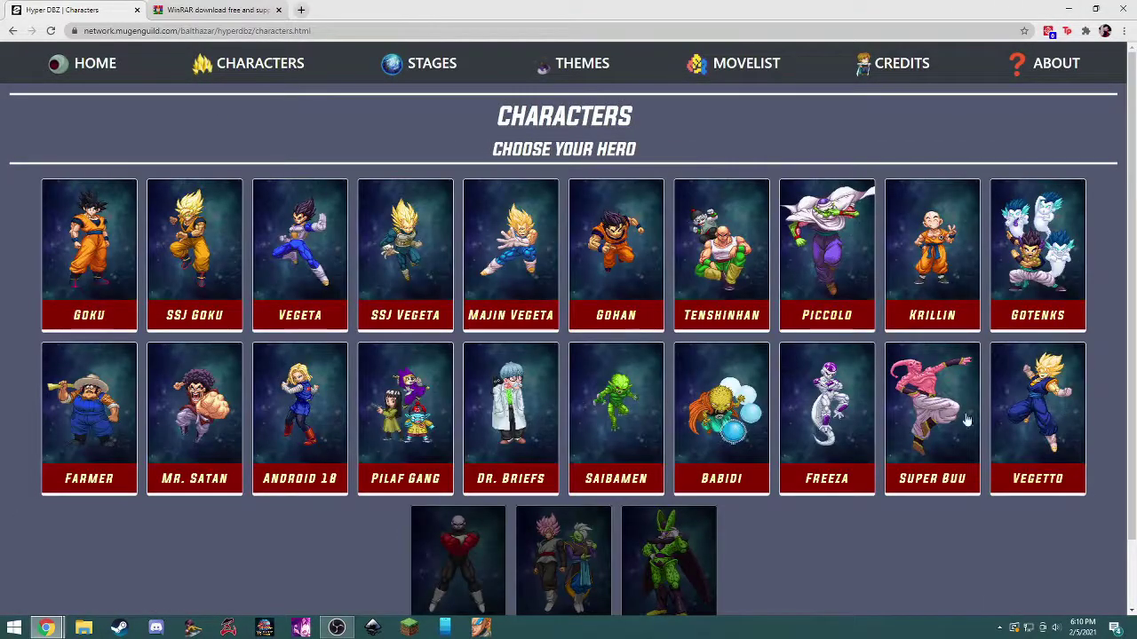
scroll(766, 515, "down", 2)
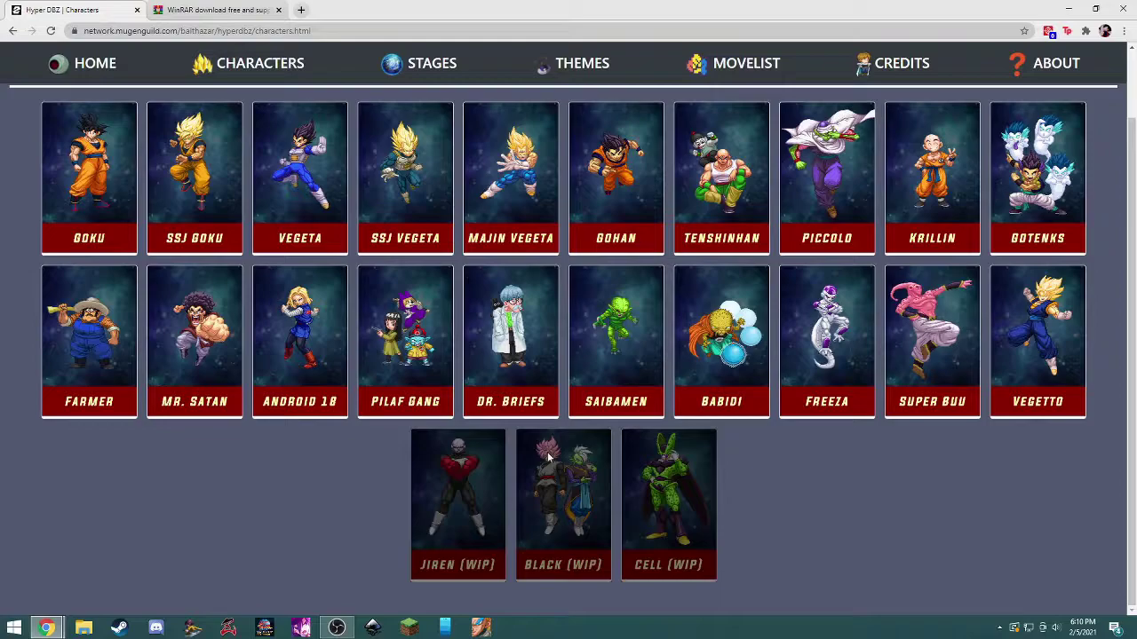
left_click(408, 78)
scroll(888, 539, "down", 1)
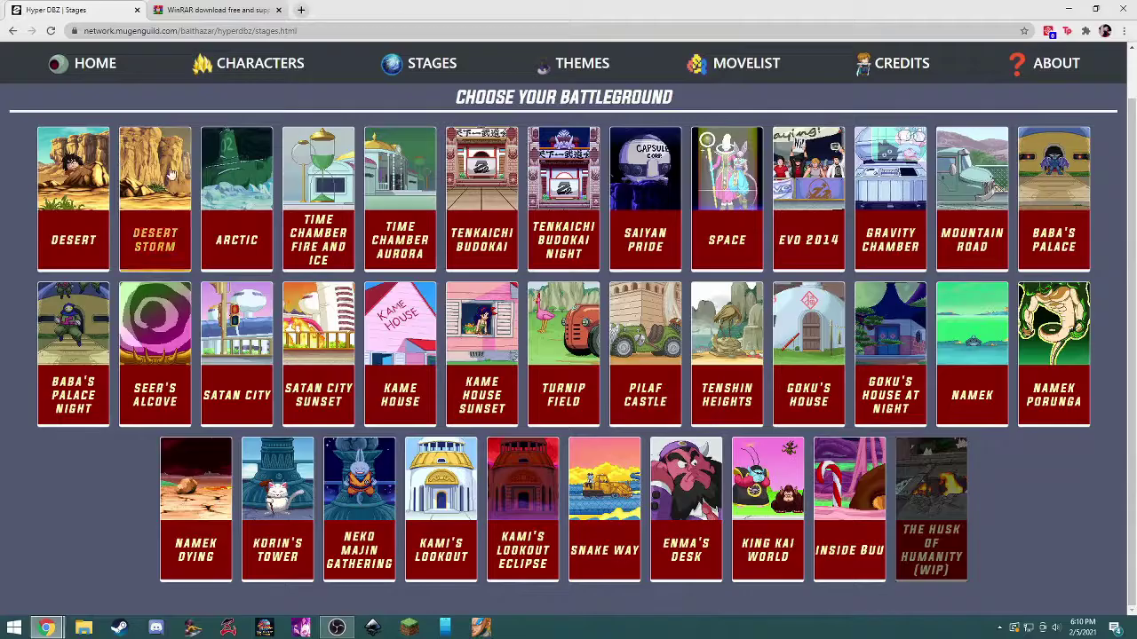
left_click(260, 69)
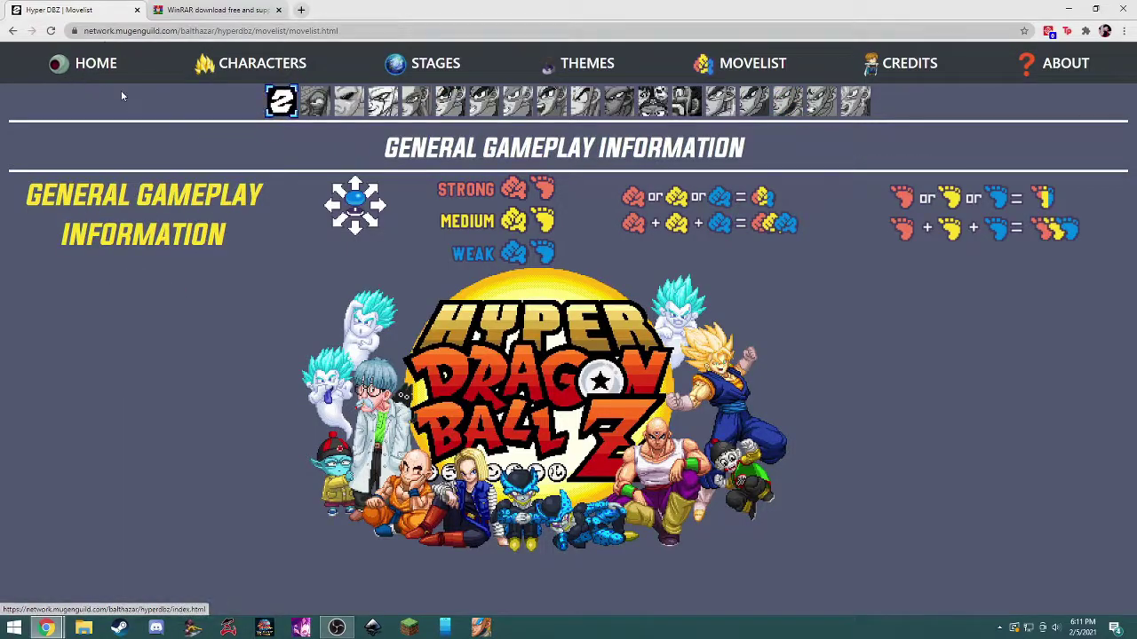
Flip between the WinRAR and movelist tabs, then close the browser window.
left_click(189, 7)
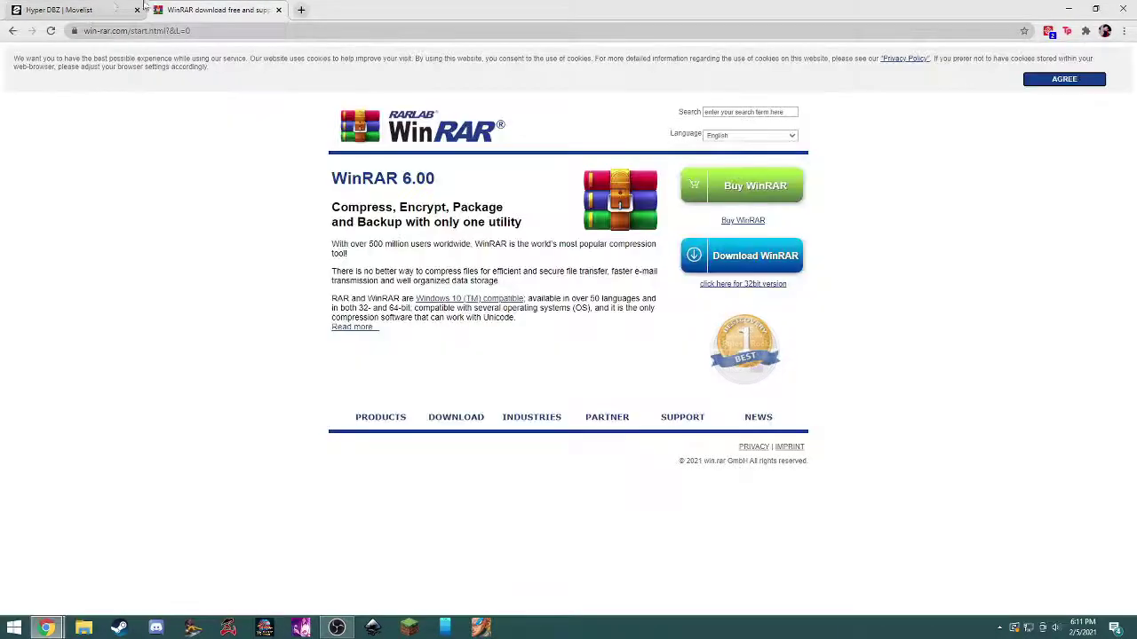
left_click(120, 7)
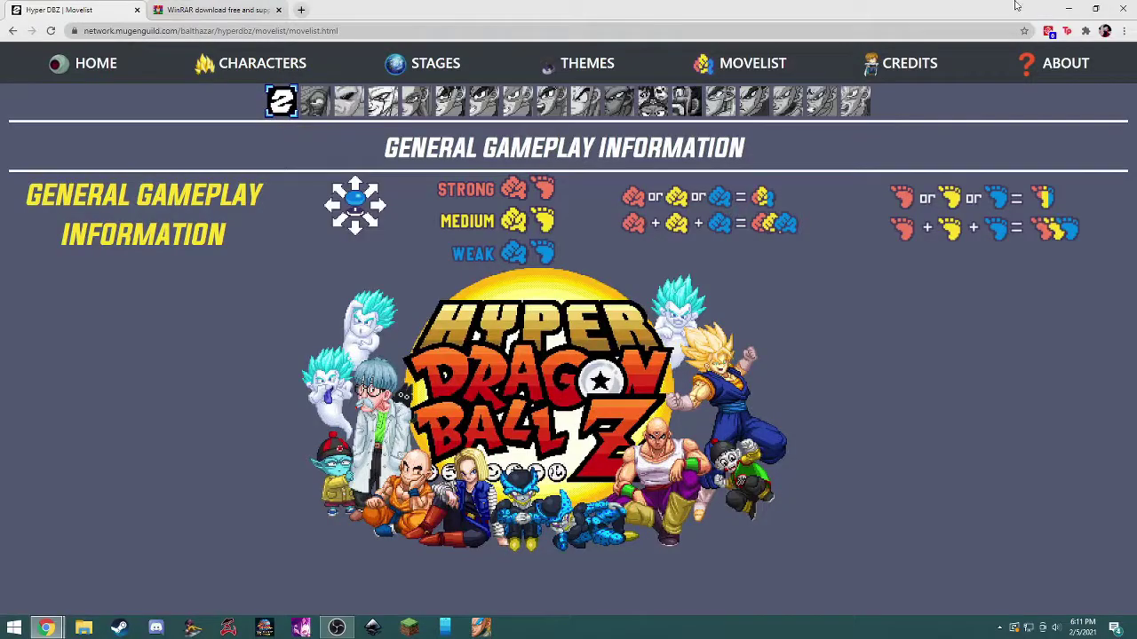
left_click(1077, 6)
left_click(1121, 7)
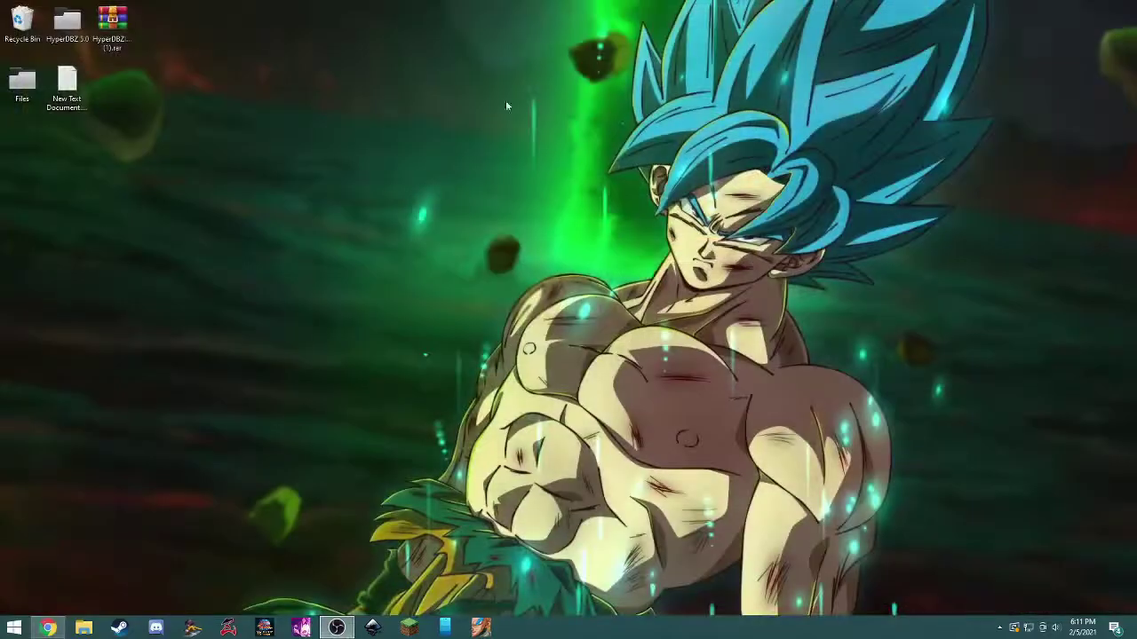
left_click_drag(113, 27, 560, 254)
left_click_drag(147, 71, 464, 133)
double_click(474, 142)
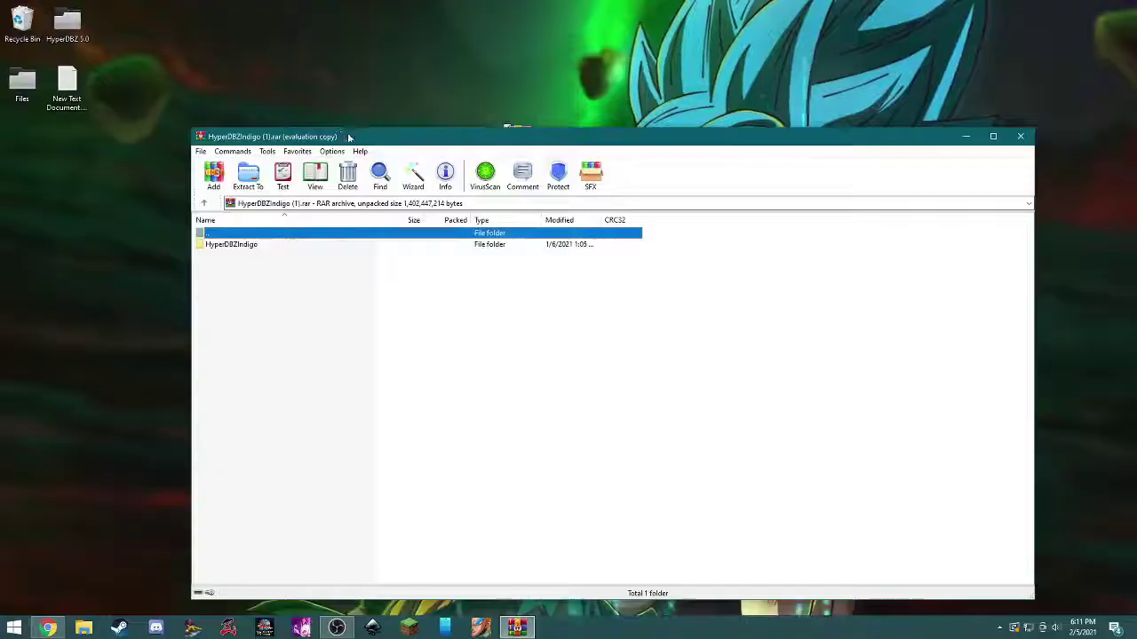
left_click_drag(349, 137, 522, 94)
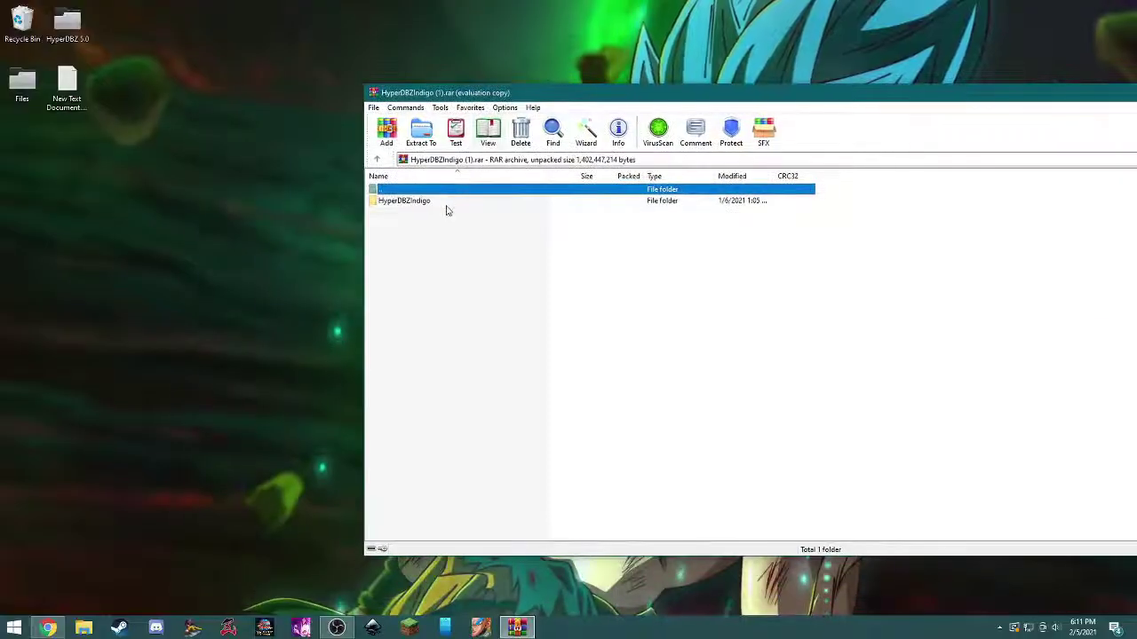
key("Escape")
key("Down")
mouse_move(427, 200)
left_mouse_down()
mouse_move(190, 56)
mouse_move(293, 142)
mouse_move(440, 217)
left_mouse_up()
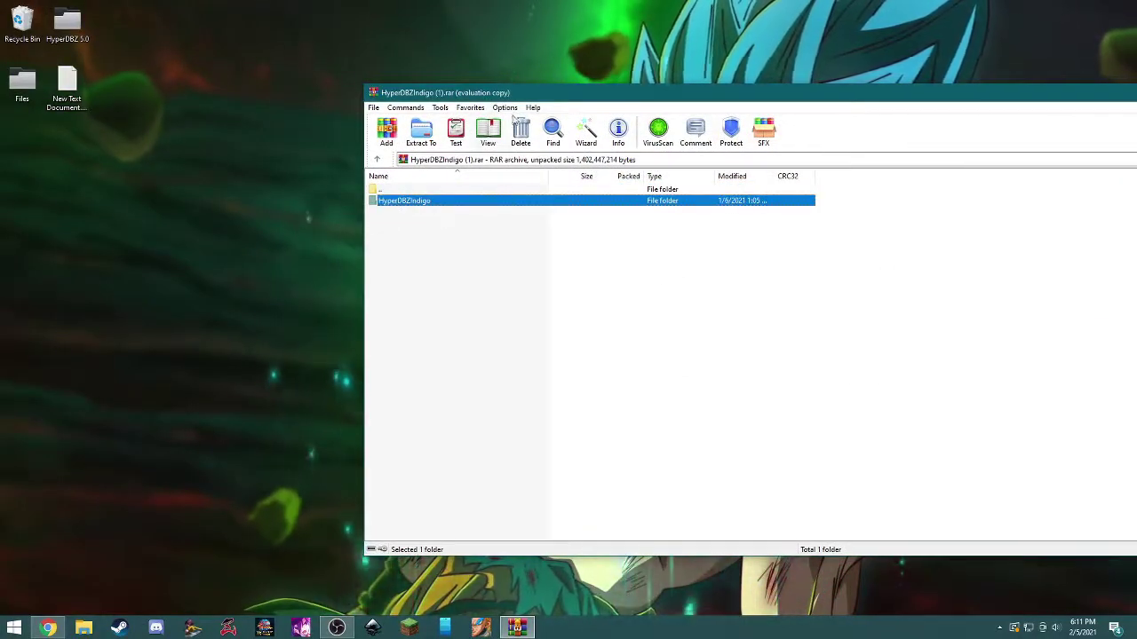
left_click_drag(513, 93, 212, 108)
left_click(894, 111)
left_click_drag(517, 142, 163, 39)
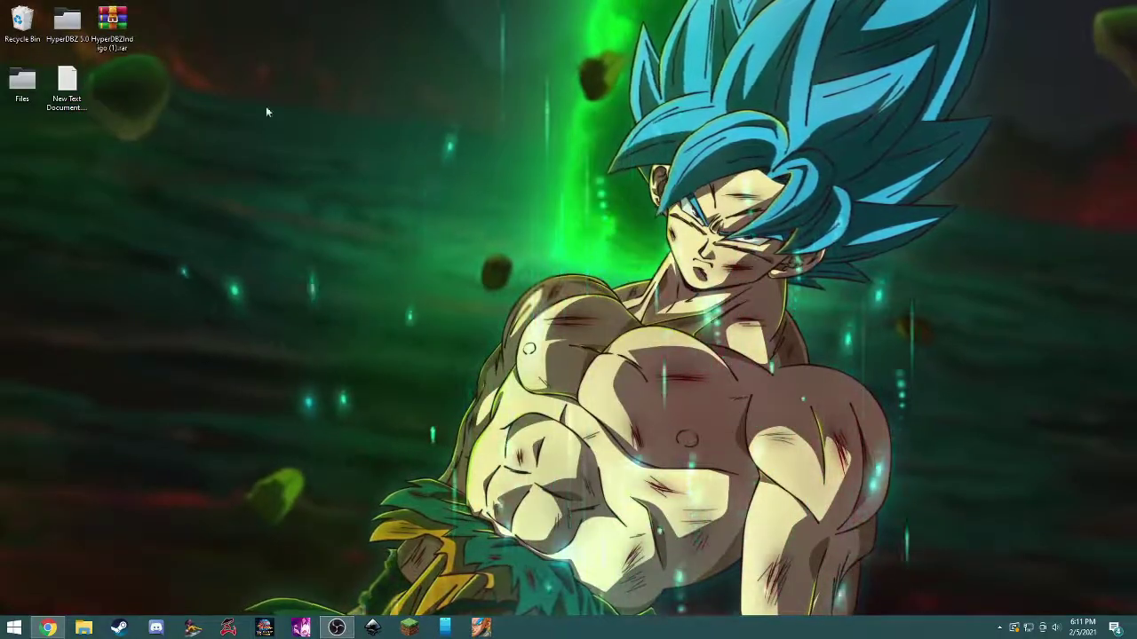
Open the desktop HyperDBZ 5.0 folder maximised and peek into Hyper DBZ 5.0a.
left_click(69, 29)
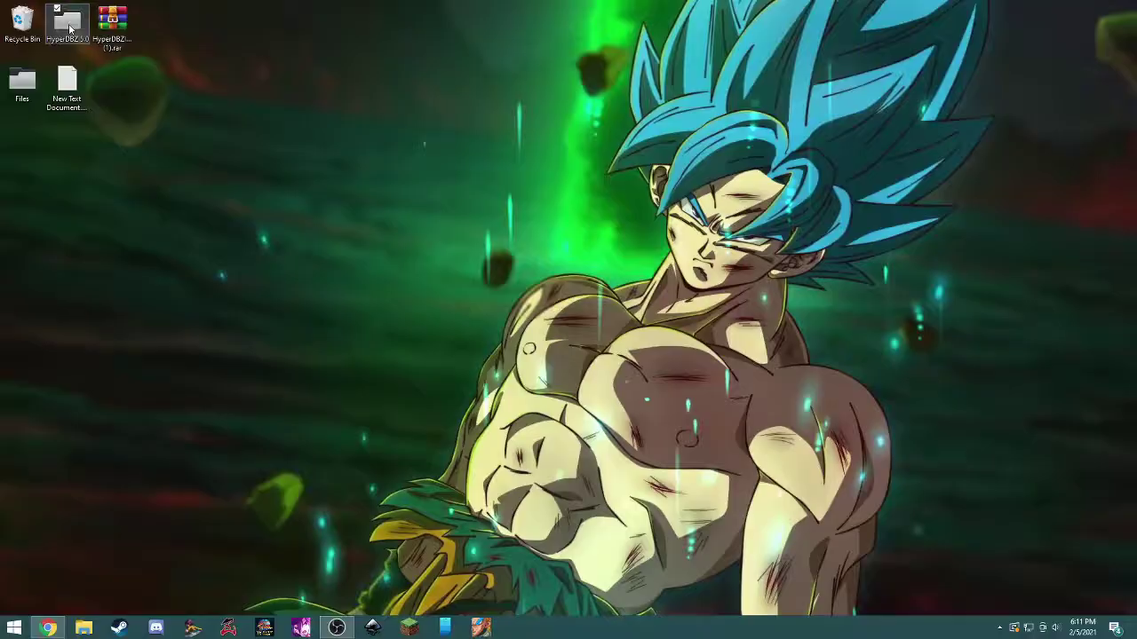
double_click(69, 29)
key("super+Up")
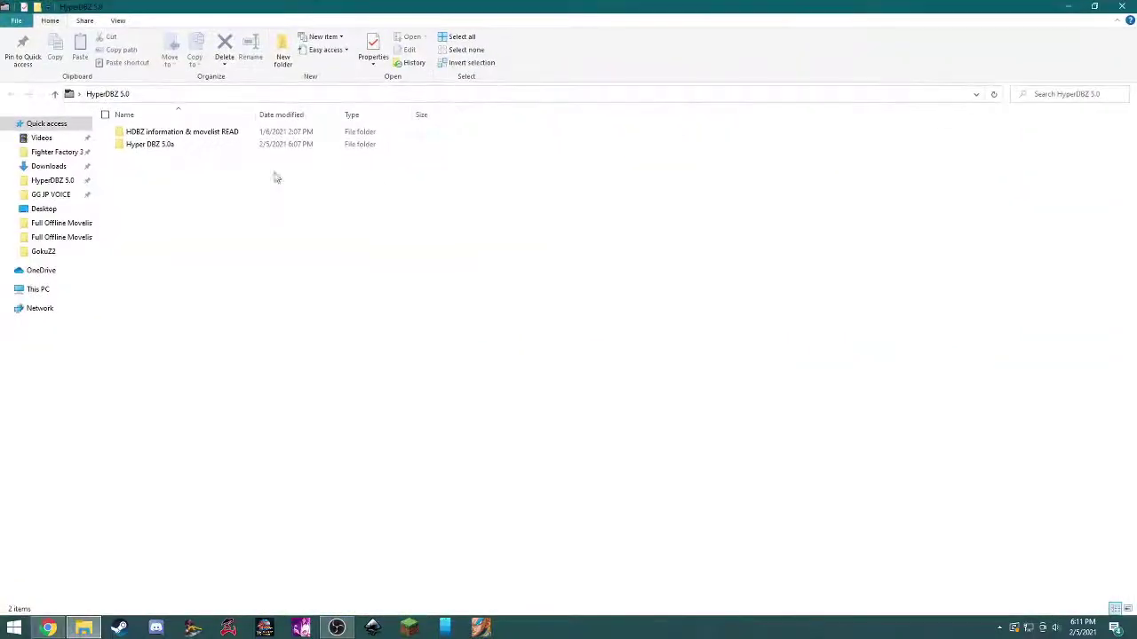
left_click_drag(276, 178, 222, 133)
left_click_drag(272, 270, 217, 138)
left_click(239, 234)
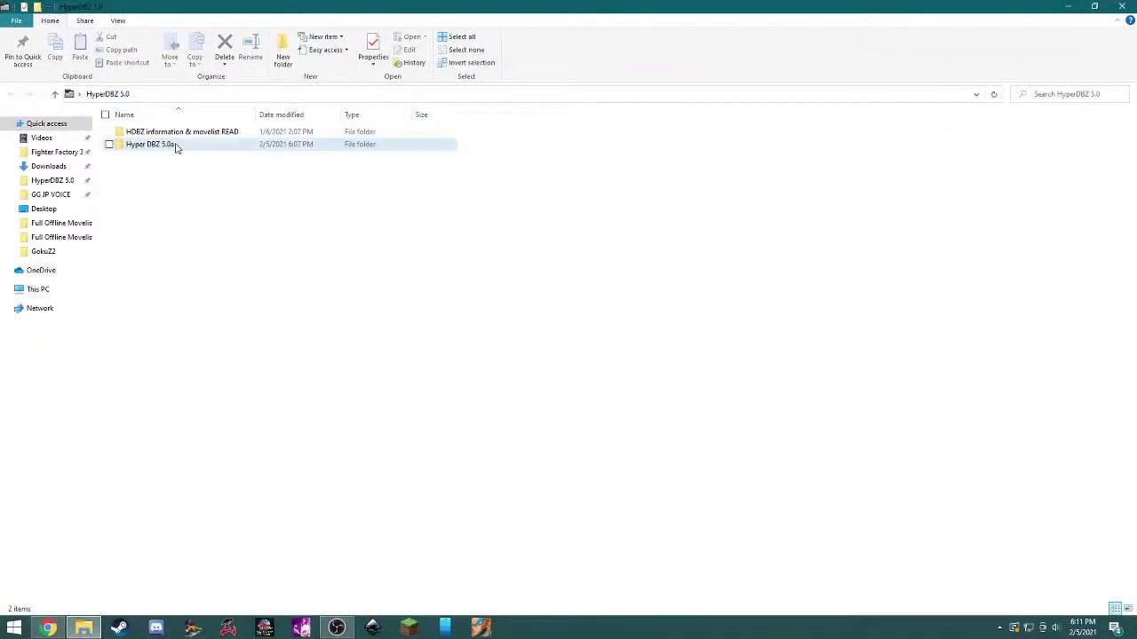
double_click(176, 148)
key("alt+Left")
Browse HDBZ information & movelist READ > Full Offline Movelist, then return to HyperDBZ 5.0.
left_click(141, 131)
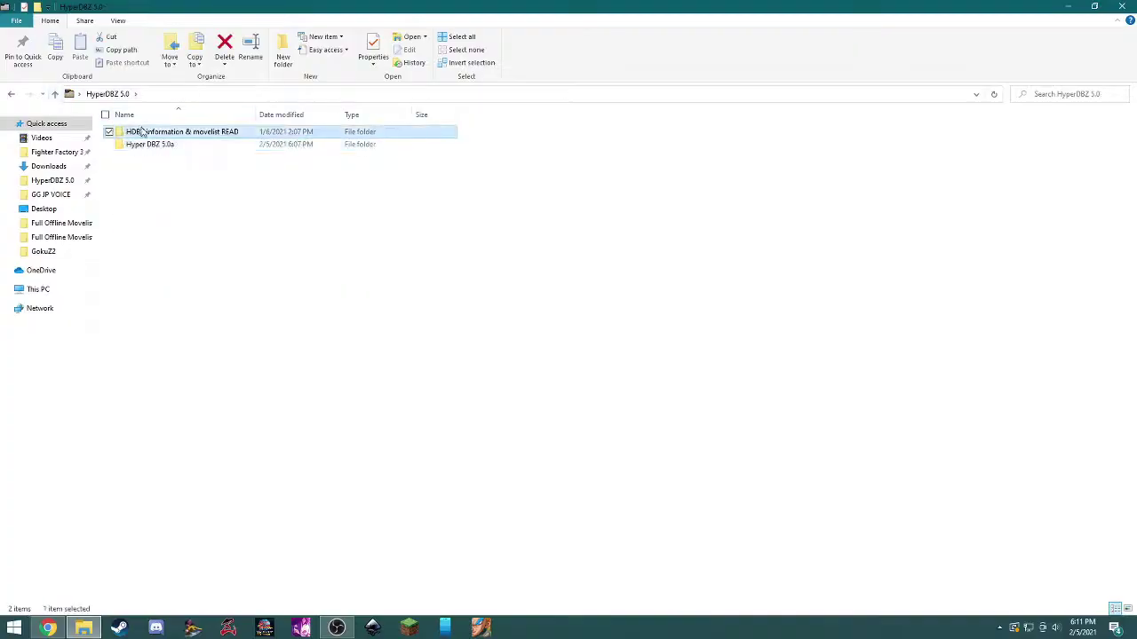
double_click(141, 132)
double_click(151, 132)
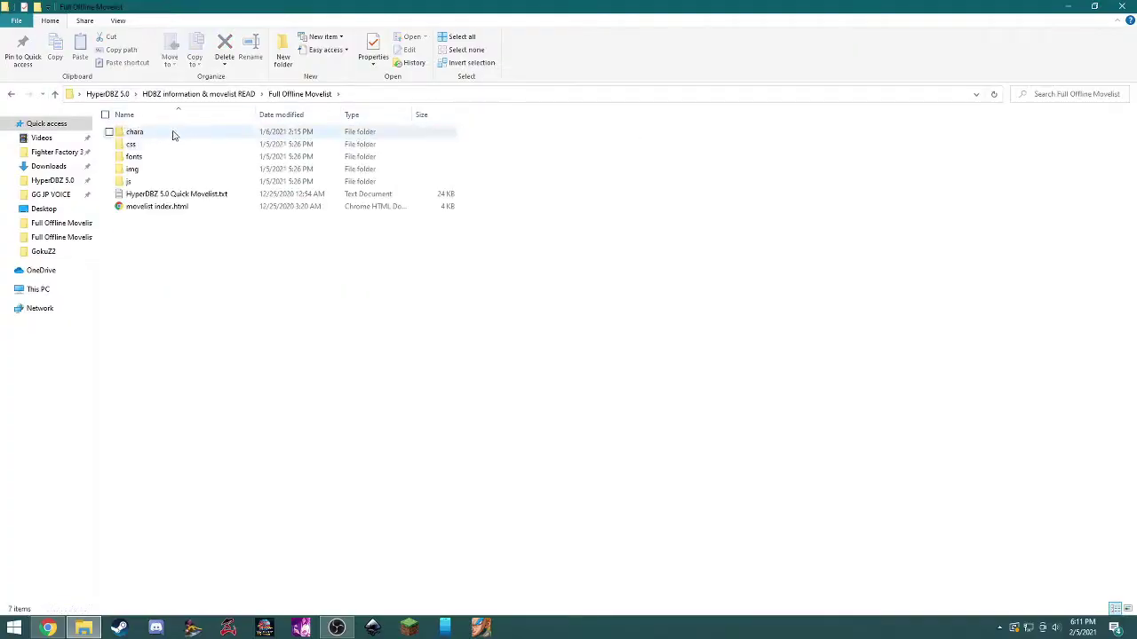
left_click_drag(266, 292, 204, 144)
left_click(204, 249)
right_click(169, 209)
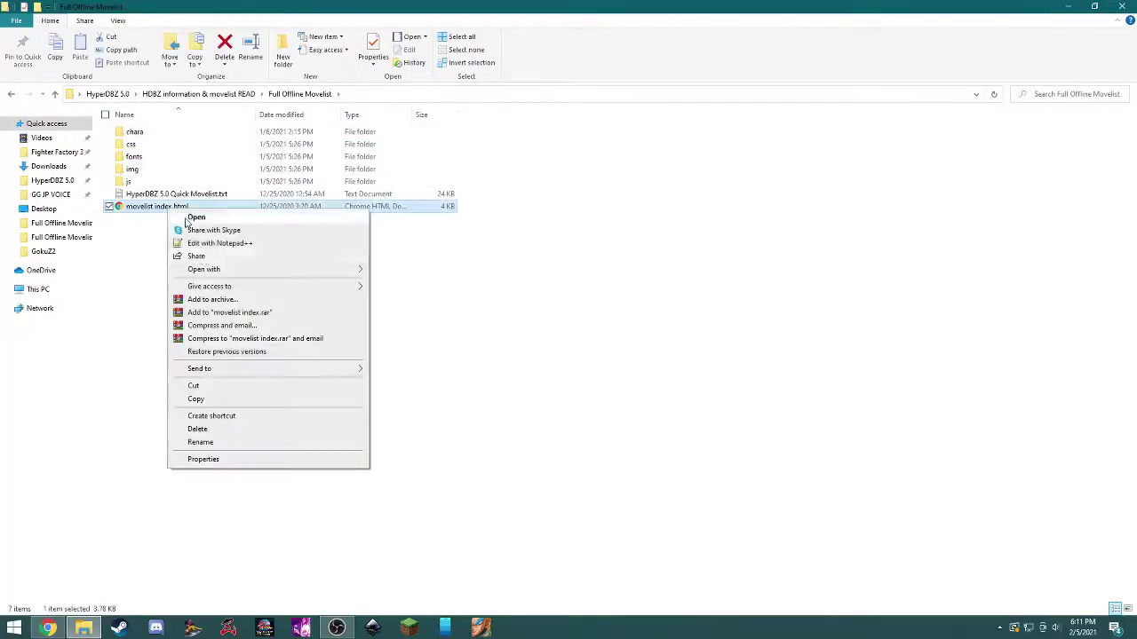
left_click(439, 293)
left_click(209, 95)
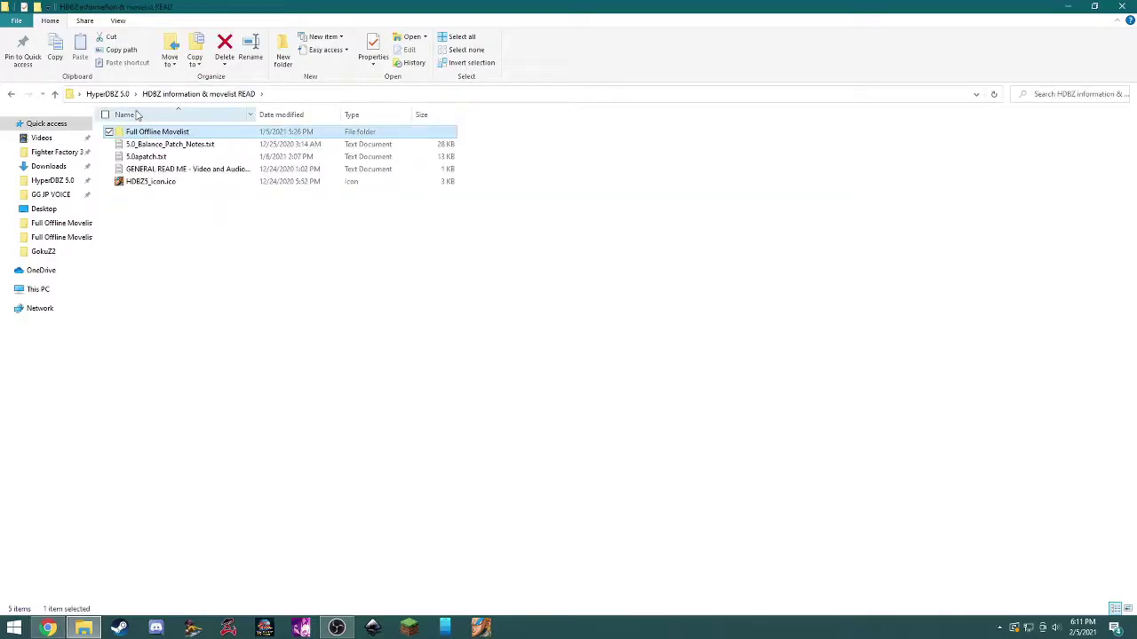
key("alt+Up")
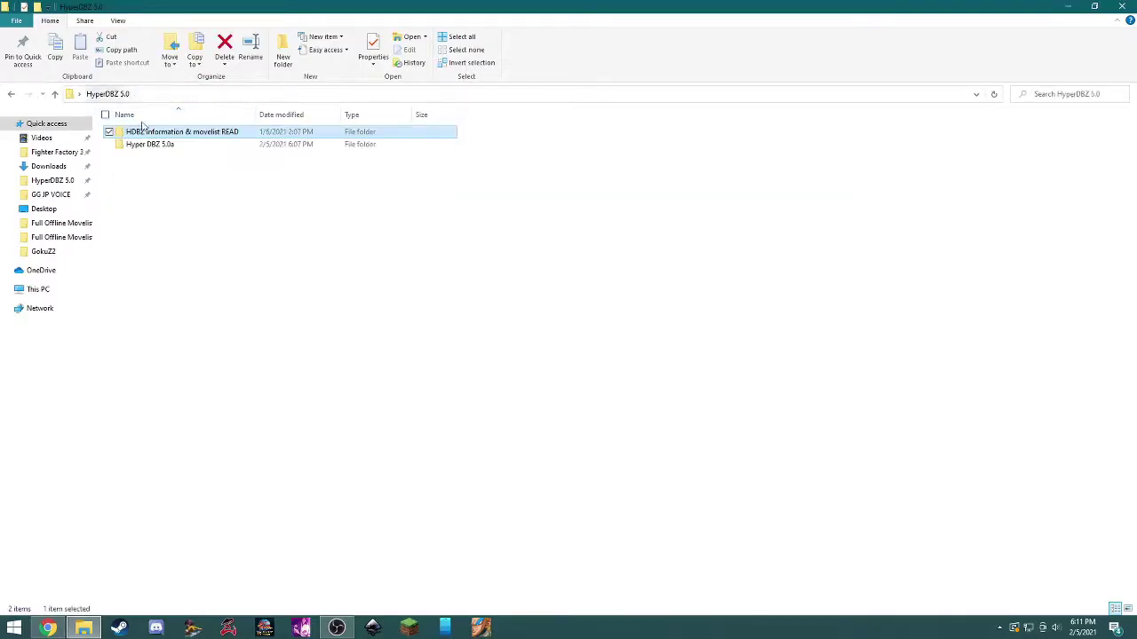
Preview the offline movelist index.html in the browser, then close it.
double_click(216, 135)
double_click(214, 132)
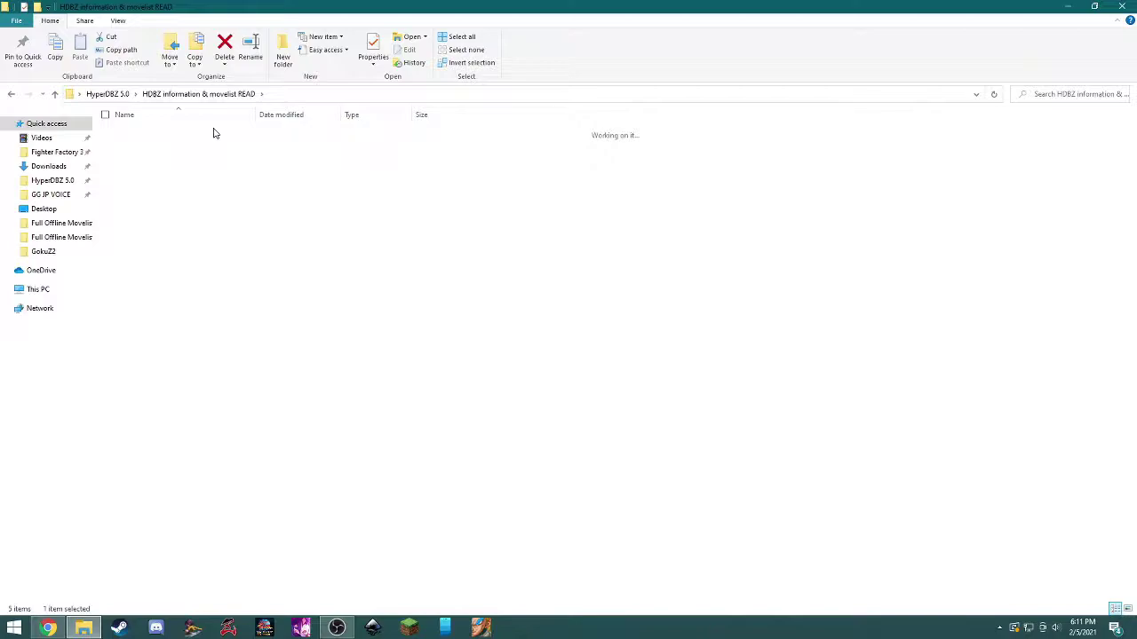
double_click(173, 211)
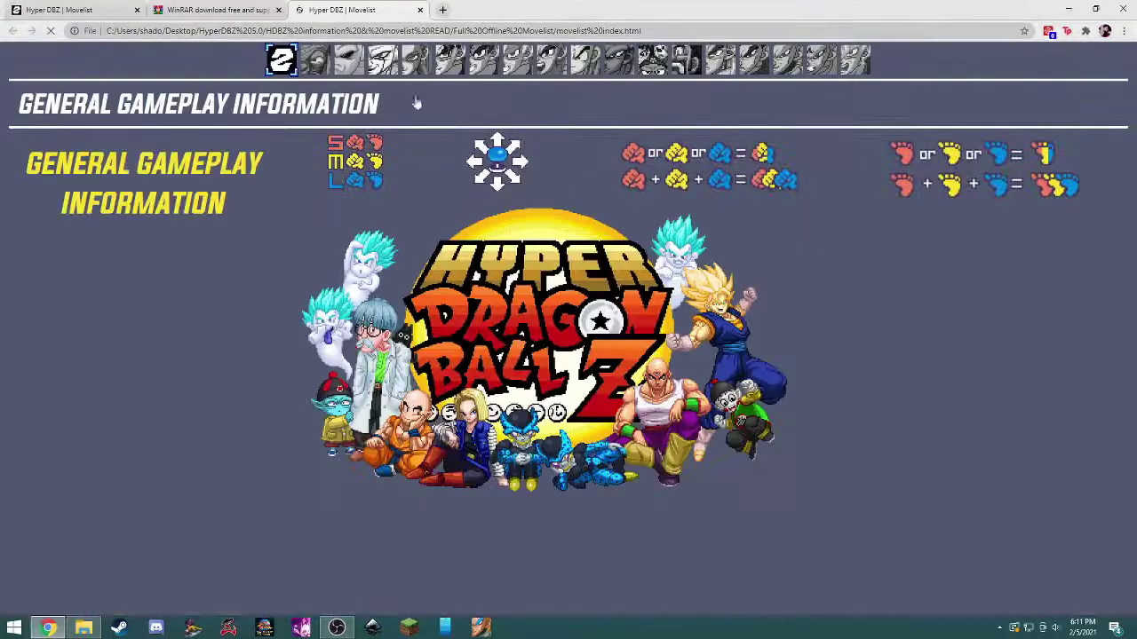
left_click(421, 10)
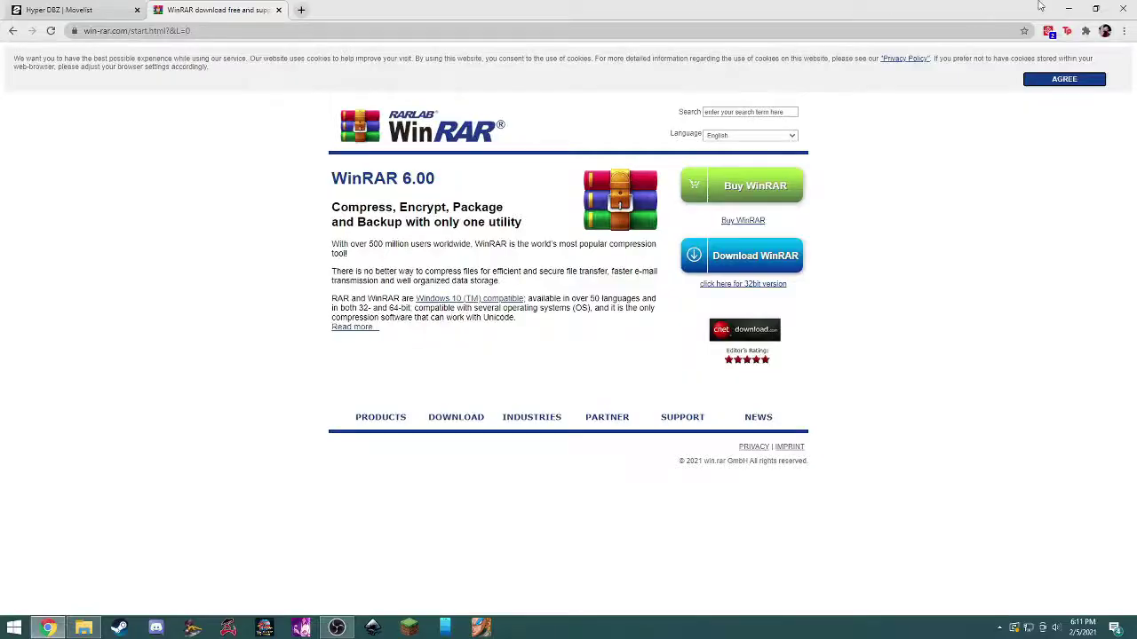
left_click(1069, 9)
Go back up to HyperDBZ 5.0 and open the Hyper DBZ 5.0a game folder.
left_click(202, 92)
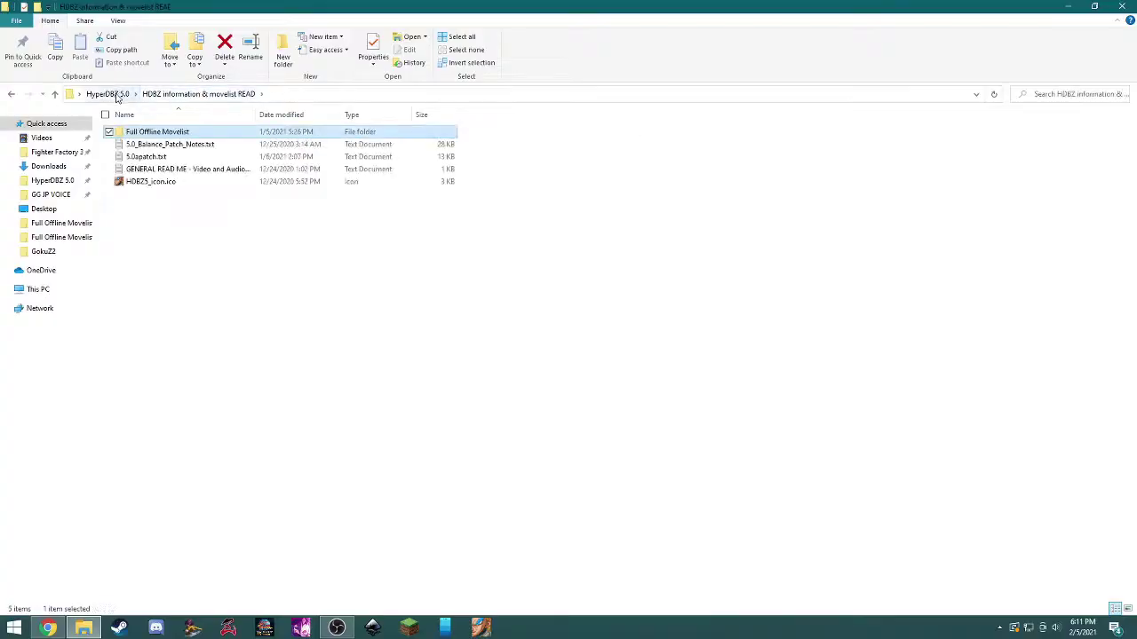
left_click(111, 94)
double_click(147, 144)
Run Hyper DBZ.exe once, then create 'Hyper DBZ.exe - Shortcut' beside it.
left_click_drag(223, 293, 279, 391)
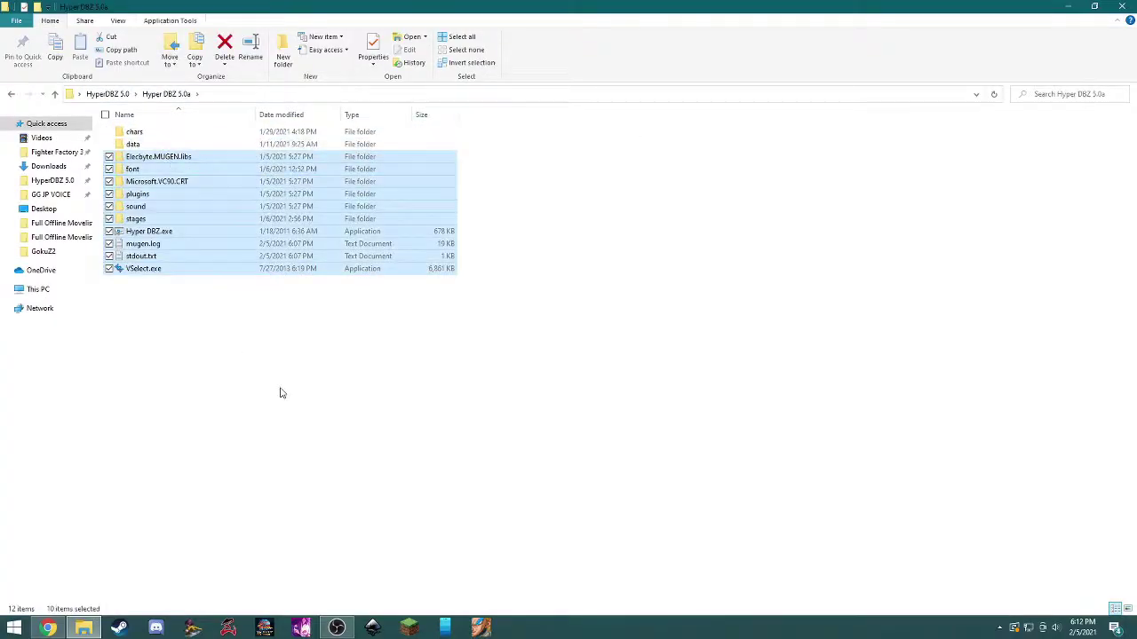
left_click_drag(444, 246, 229, 288)
left_click(229, 289)
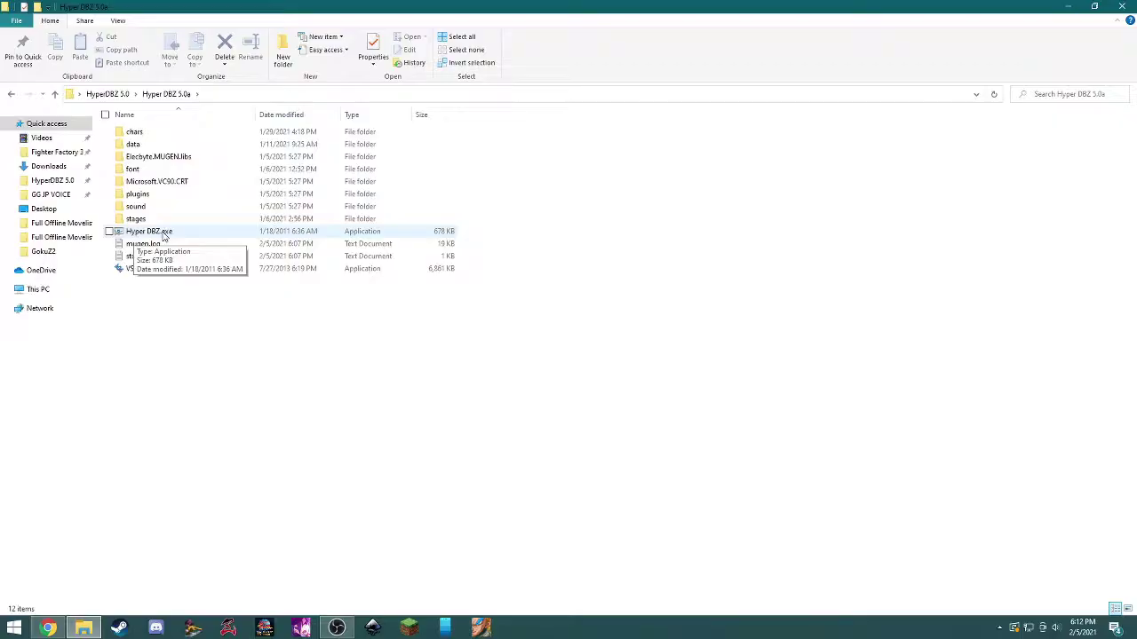
double_click(153, 233)
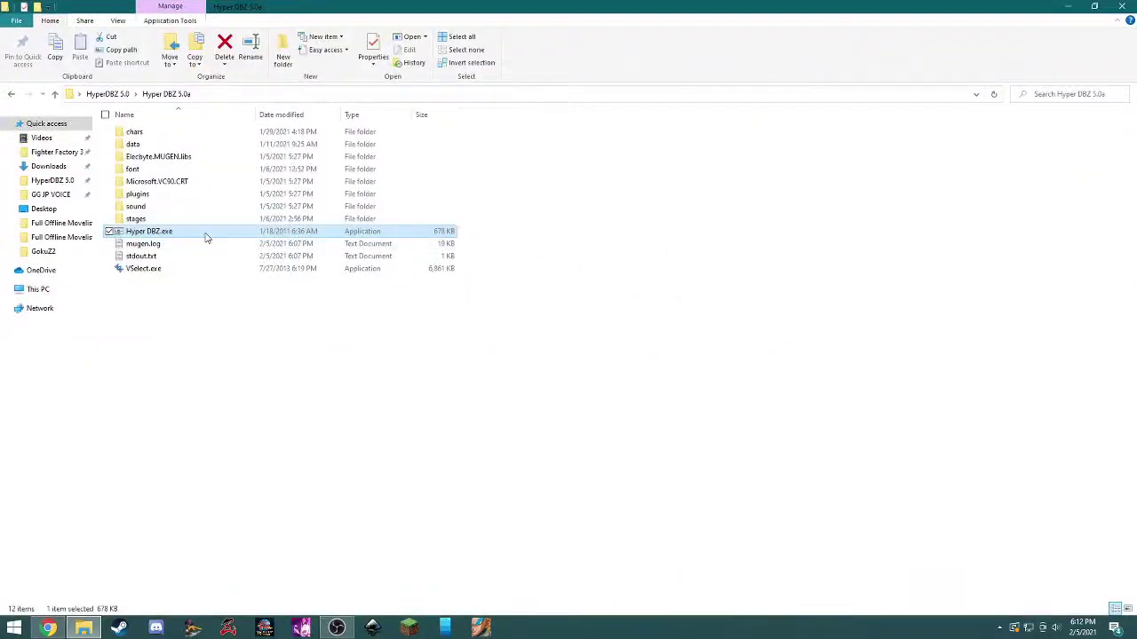
right_click(205, 238)
left_click(276, 493)
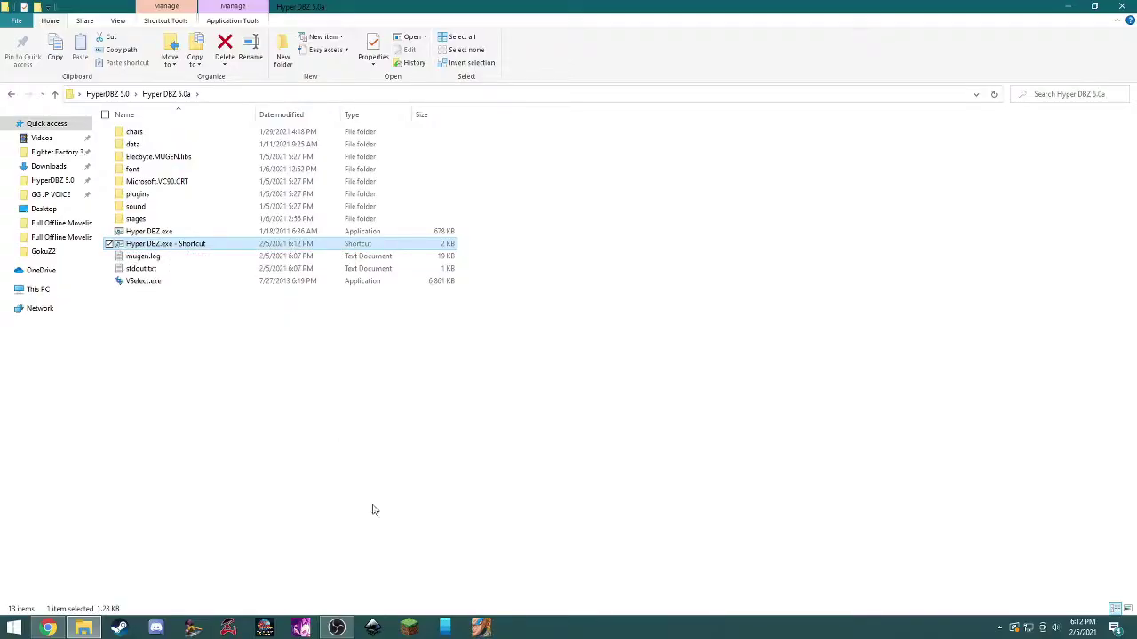
In the shortcut's Properties, change its icon to HDBZ5_icon.ico from HyperDBZ 5.0 > HDBZ information & movelist READ.
right_click(144, 248)
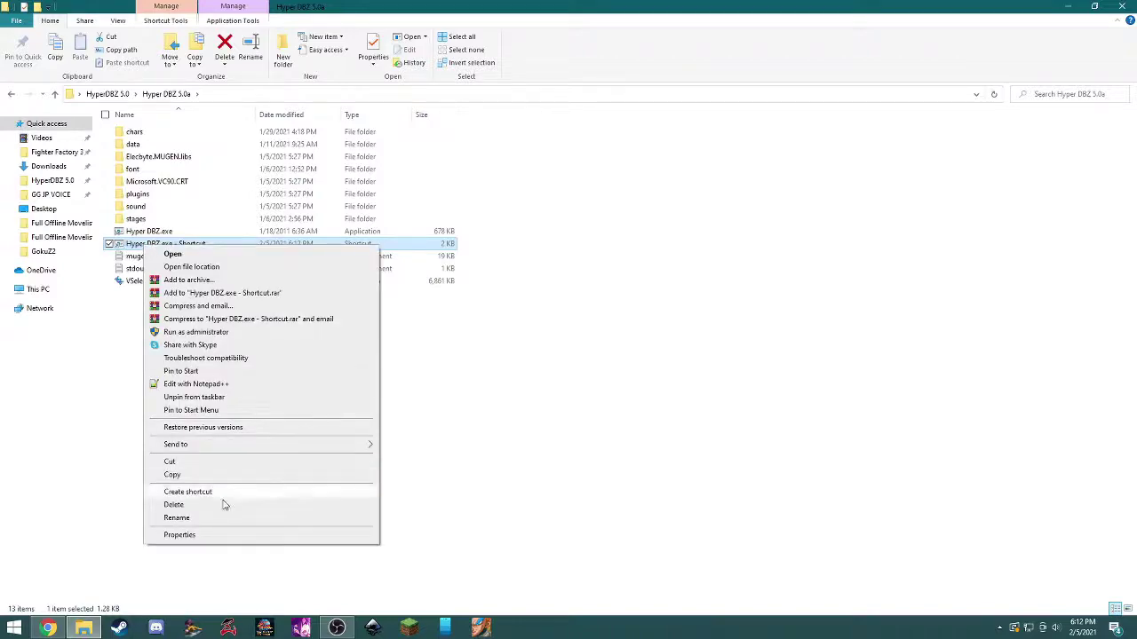
left_click(226, 533)
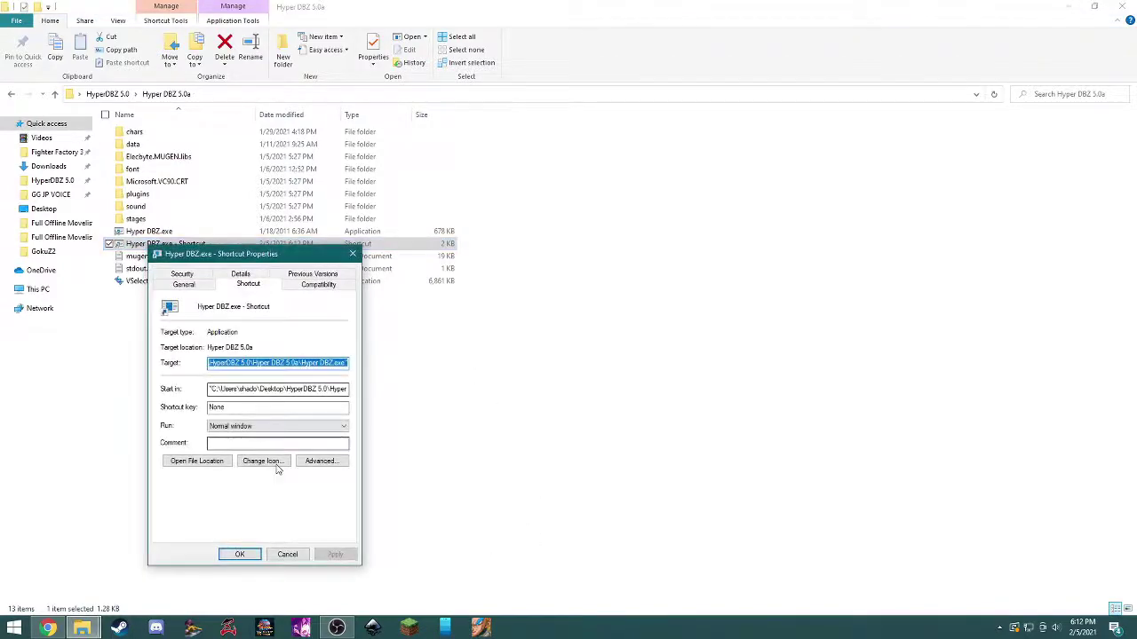
left_click(253, 463)
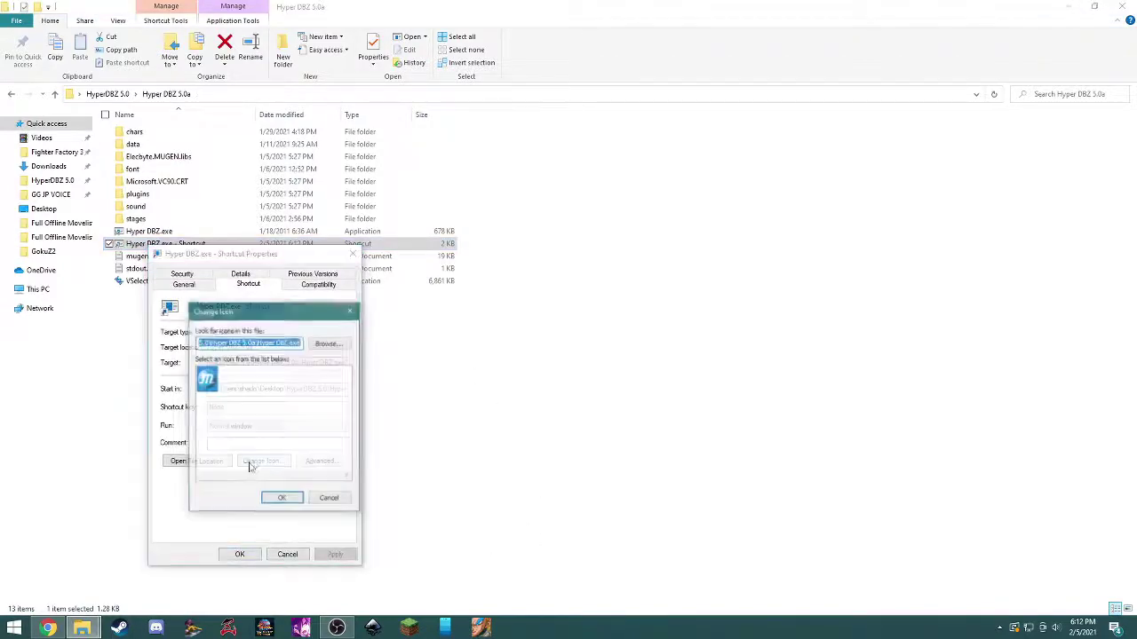
left_click(329, 344)
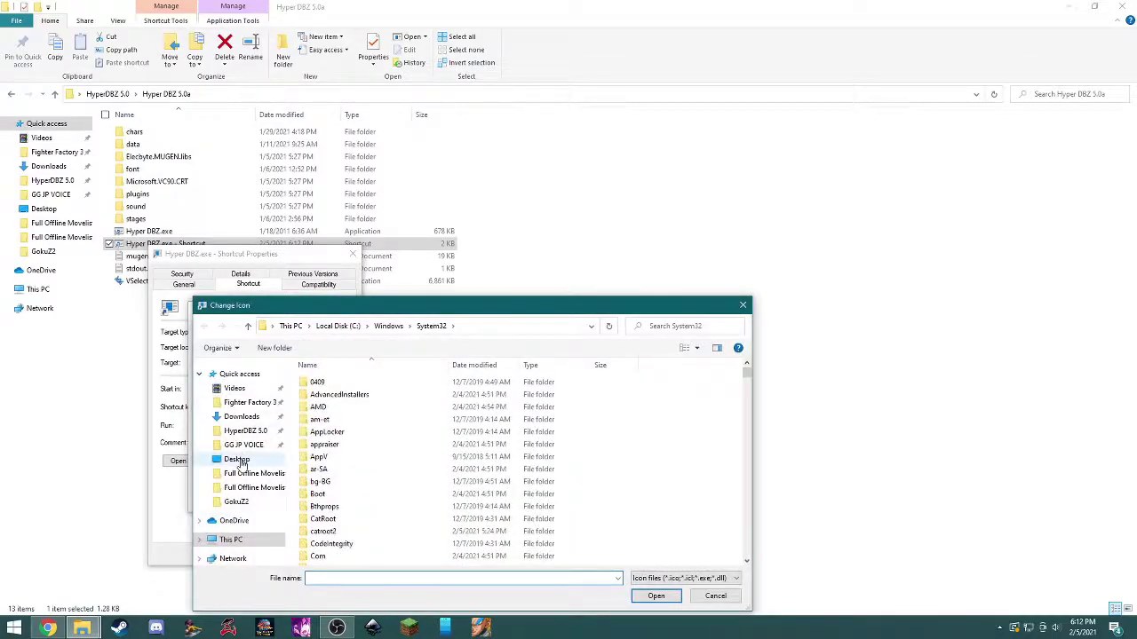
left_click(238, 460)
double_click(336, 395)
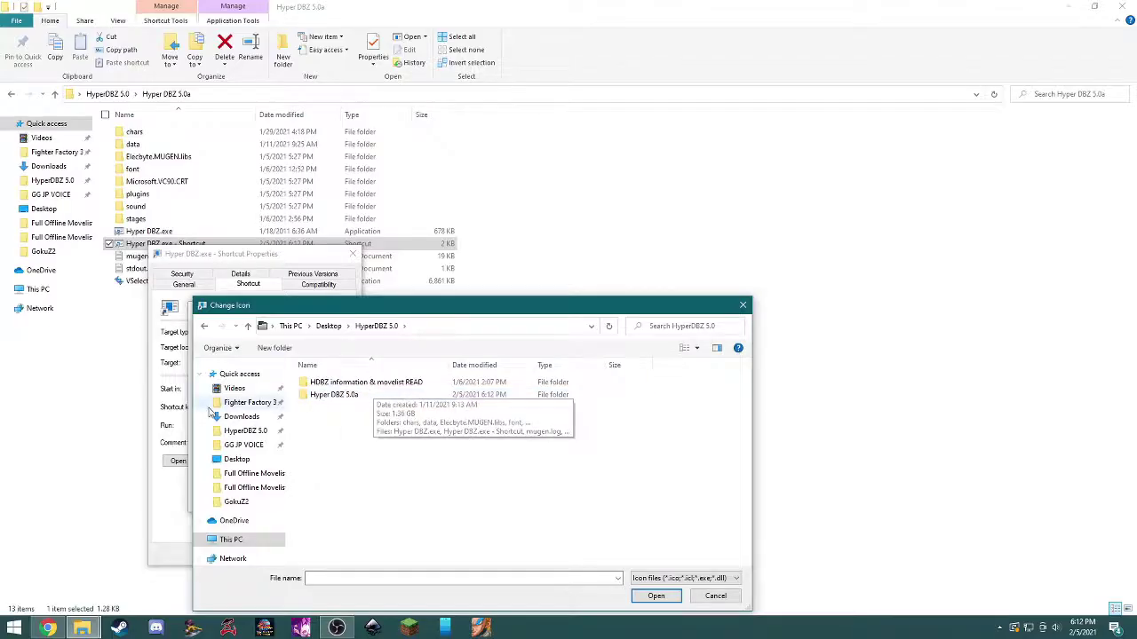
left_click_drag(346, 305, 457, 225)
double_click(479, 302)
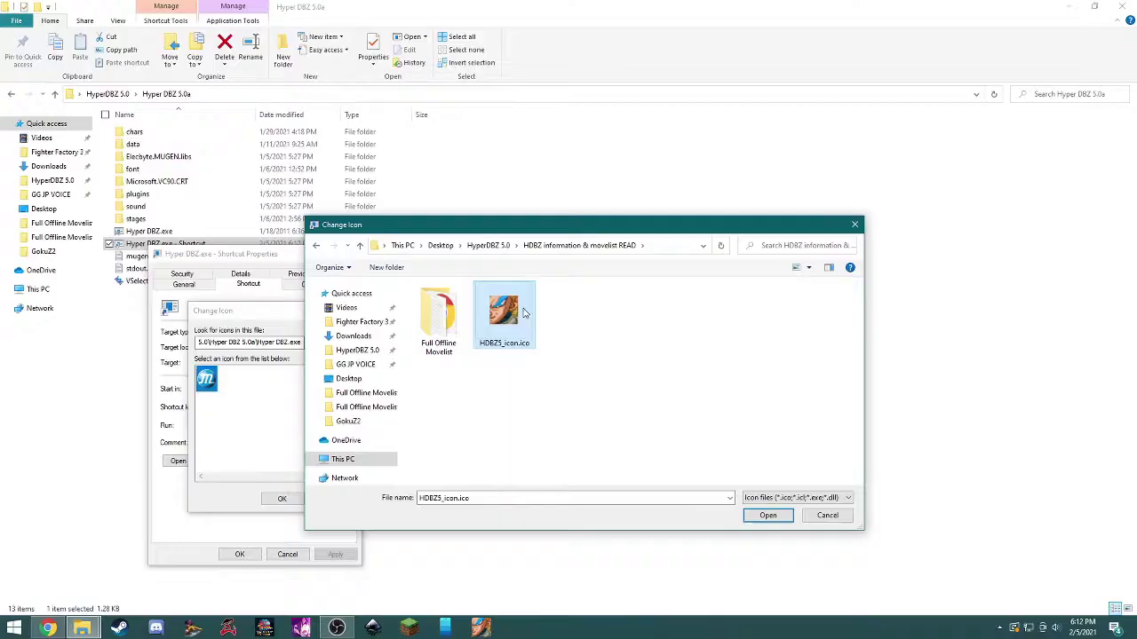
left_click(768, 515)
left_click(281, 499)
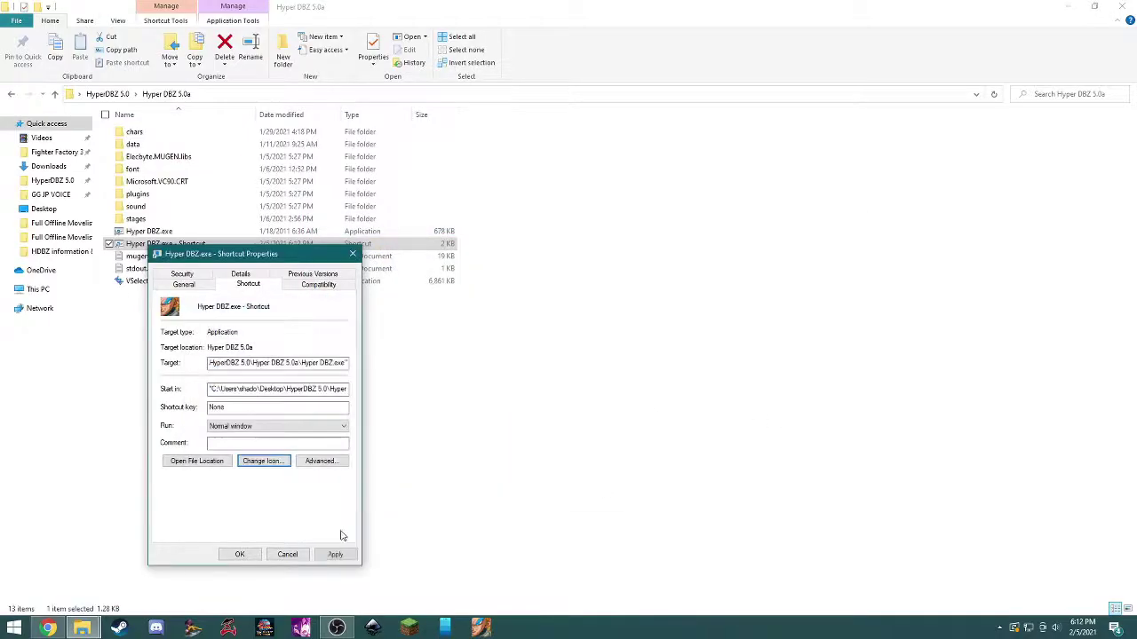
Apply the new icon, move the shortcut to the desktop, and test-launch the game.
left_click(240, 555)
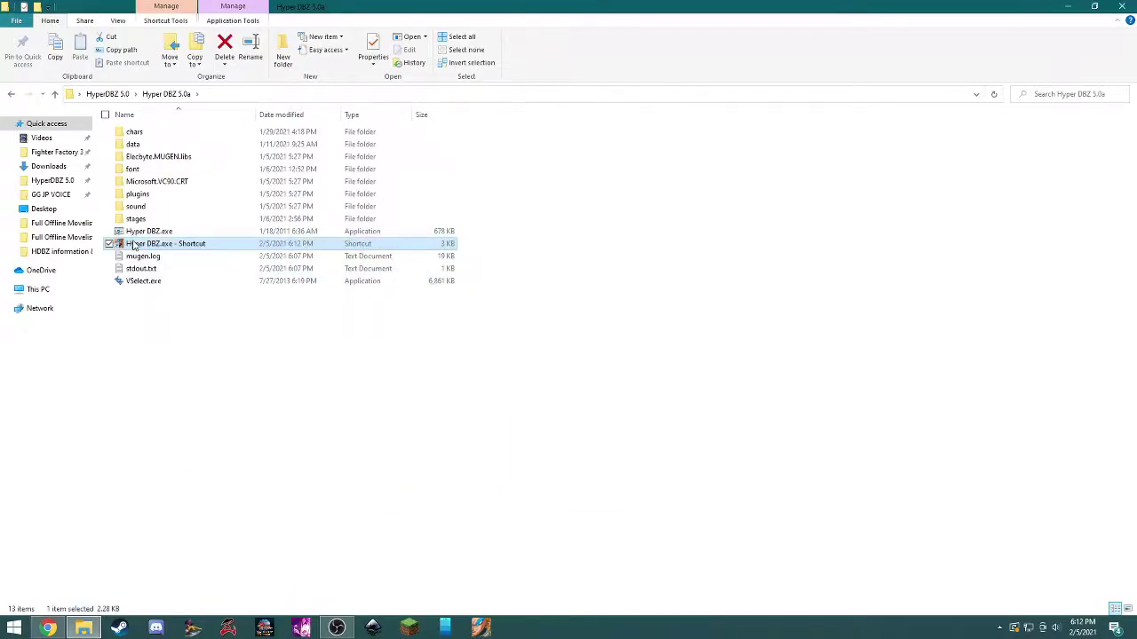
left_click_drag(175, 257, 290, 250)
double_click(994, 6)
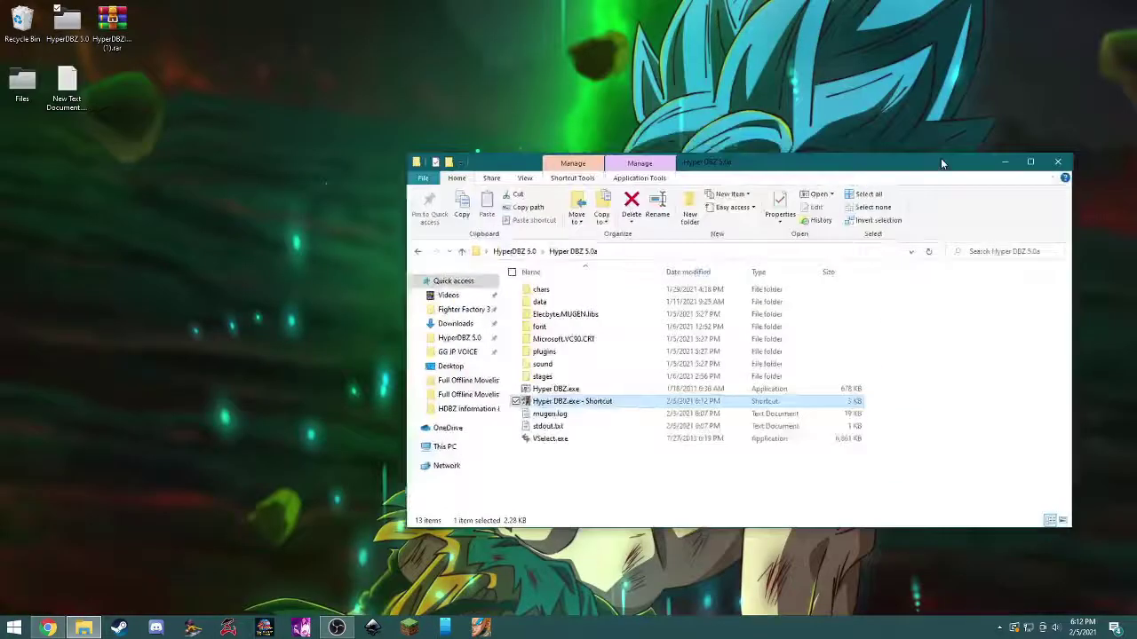
left_click_drag(560, 381, 169, 107)
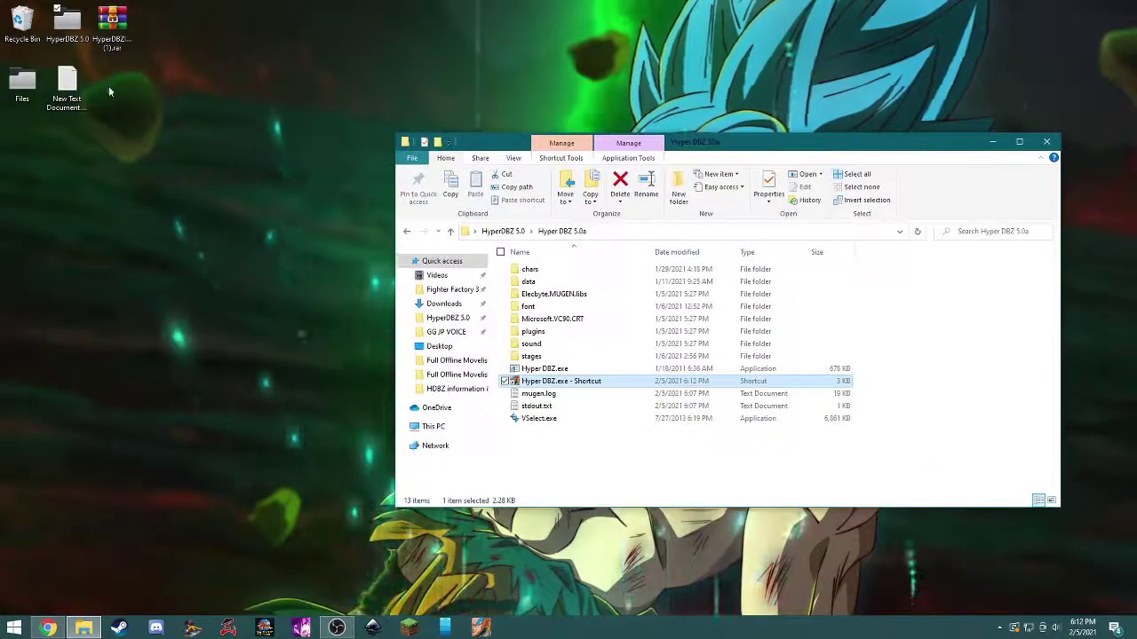
left_click(1048, 140)
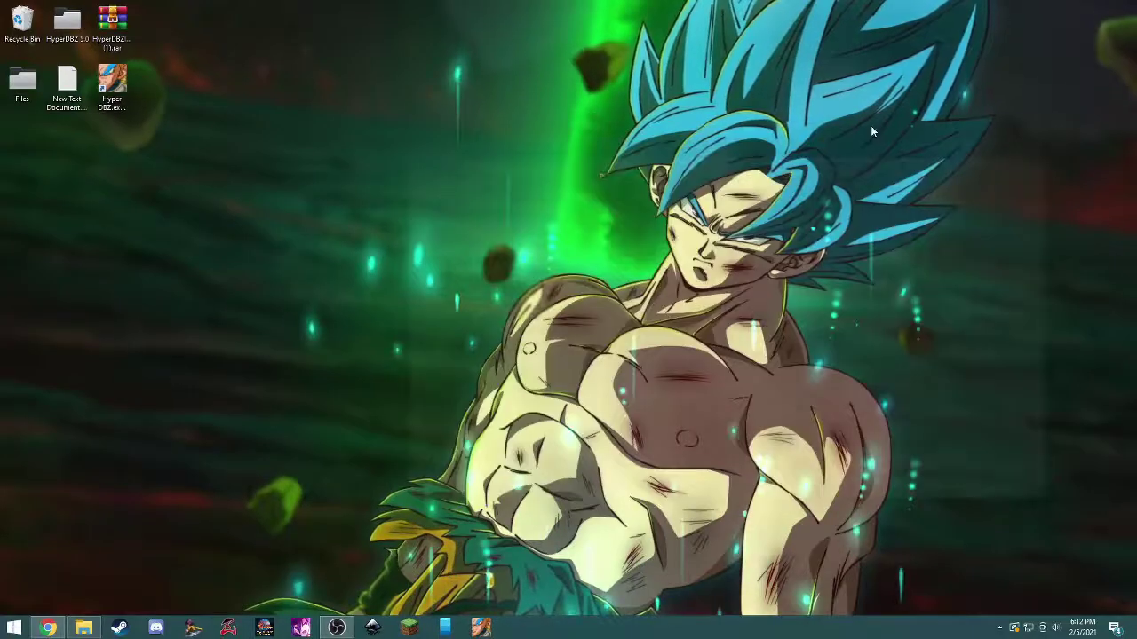
double_click(111, 89)
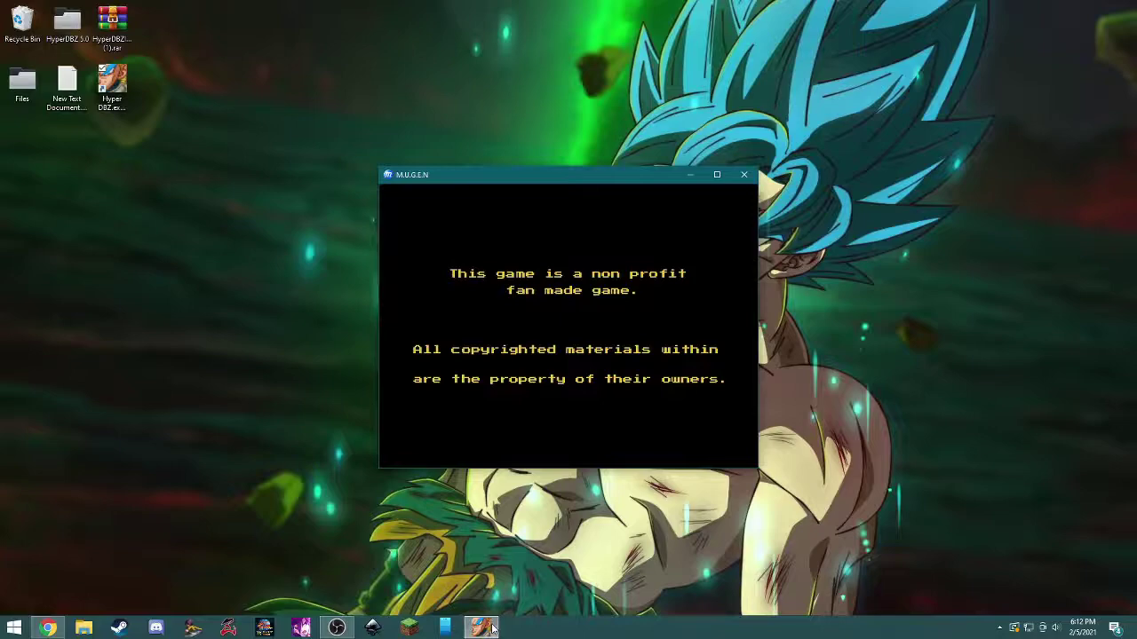
left_click(745, 175)
Move the shortcut from the desktop into HyperDBZ 5.0 > Hyper DBZ 5.0a.
left_click_drag(114, 89, 69, 46)
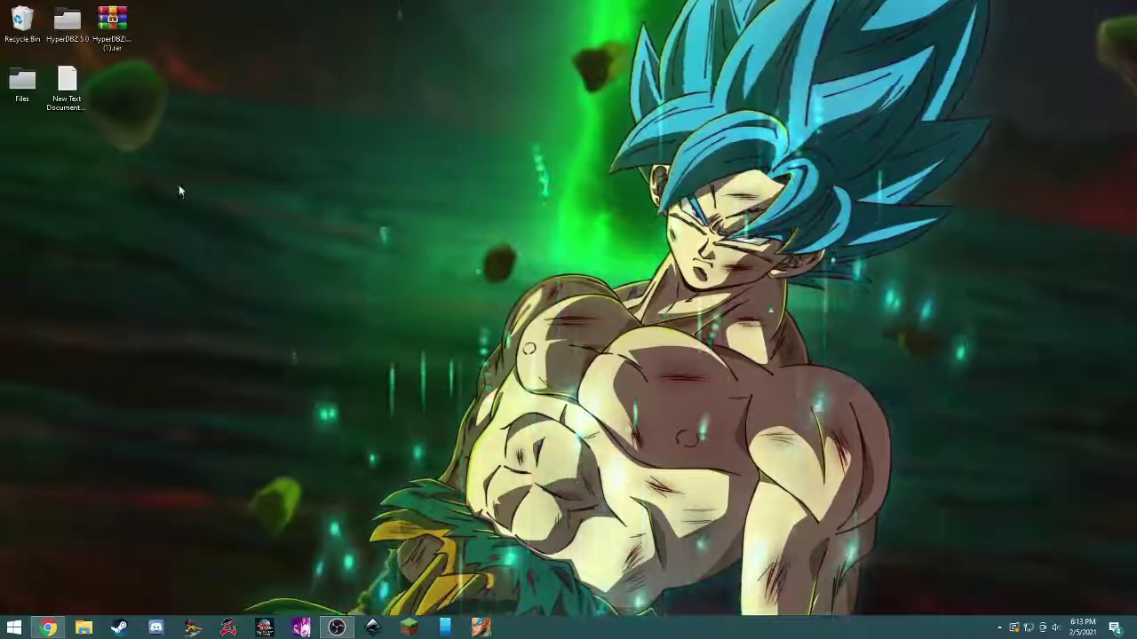
double_click(68, 22)
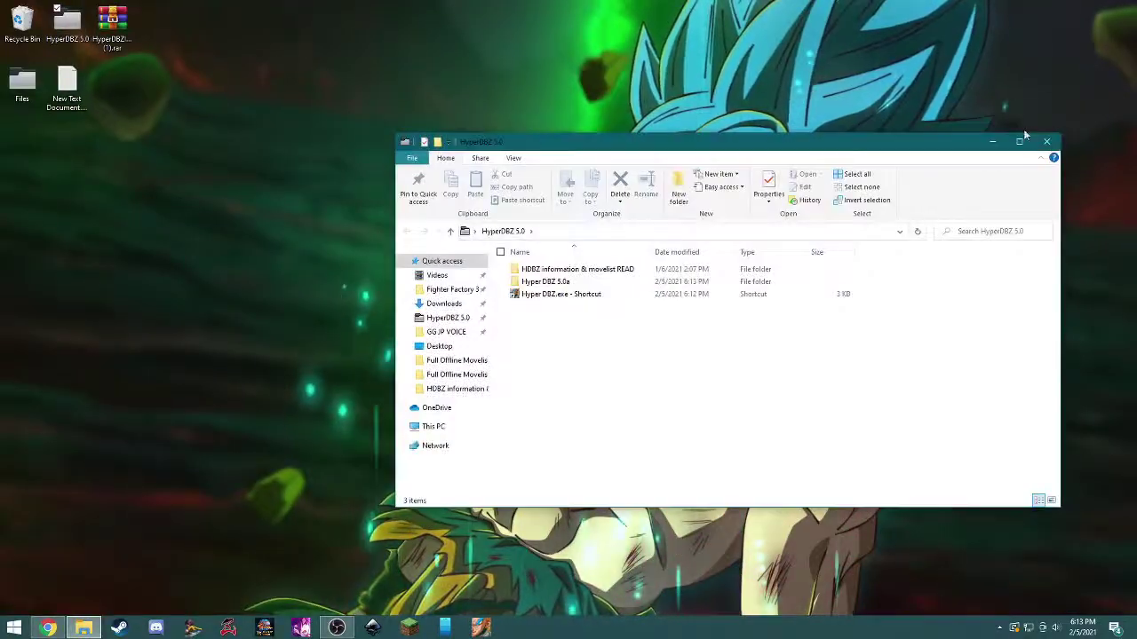
left_click(1047, 141)
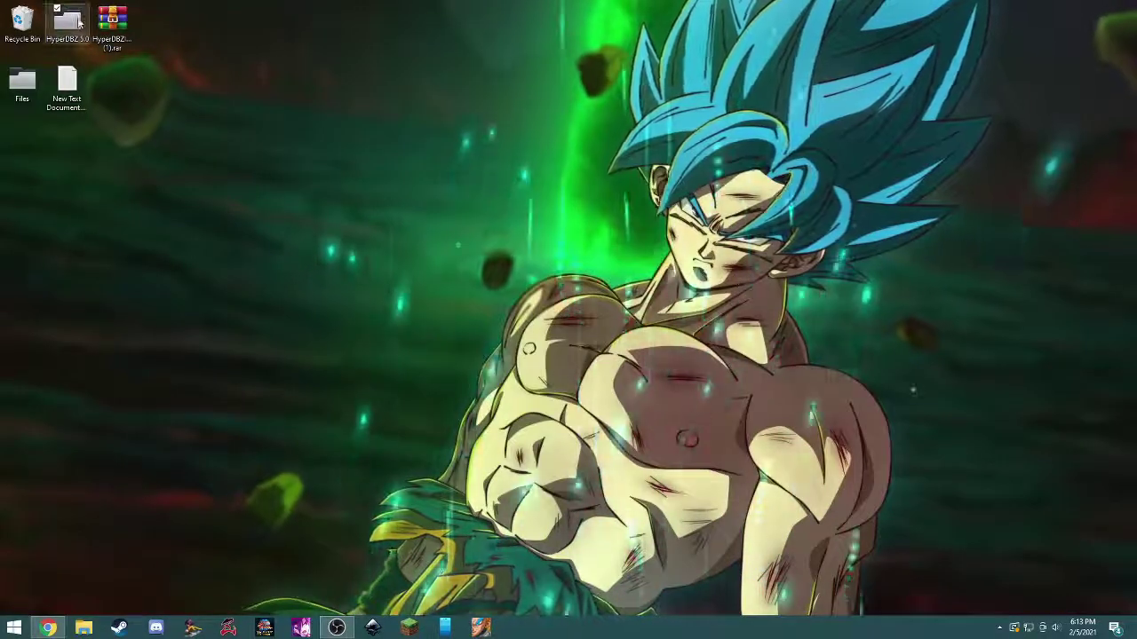
double_click(79, 23)
left_click_drag(533, 294, 531, 286)
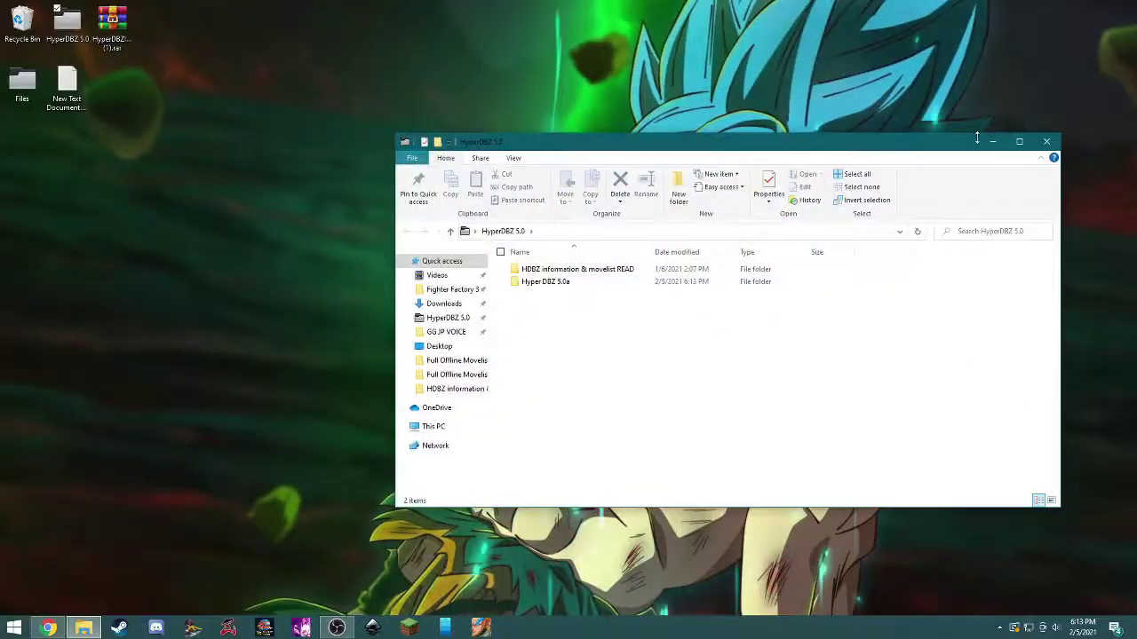
left_click(1048, 142)
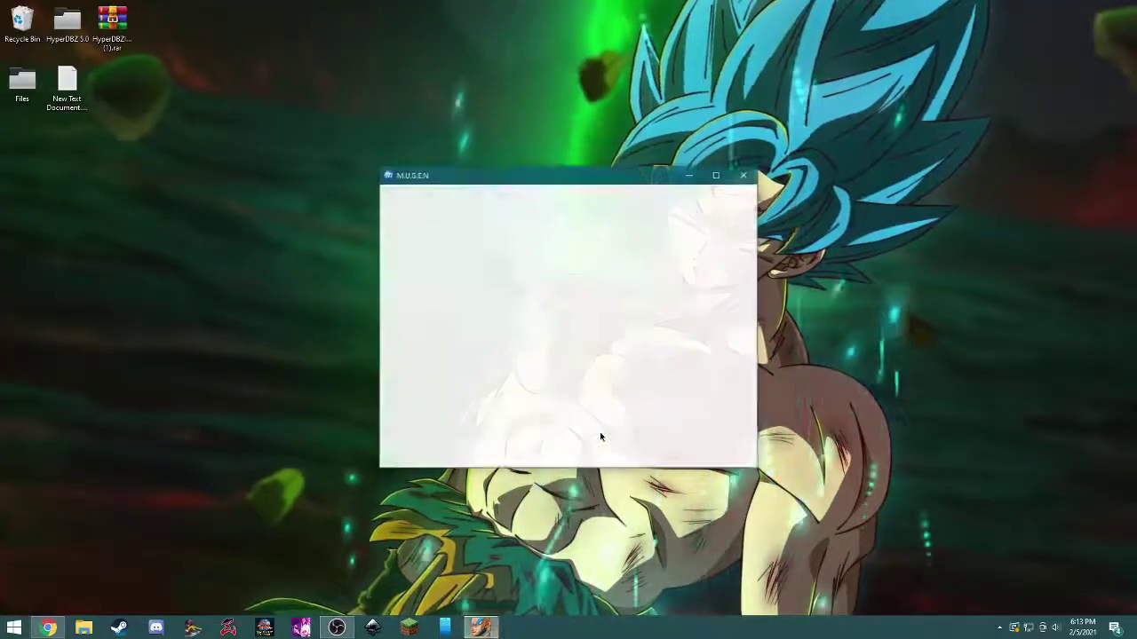
Select Options on the Hyper DBZ title menu.
key("Down")
key("Down")
key("Down")
key("Down")
key("Down")
key("Down")
key("Down")
key("Down")
key("Down")
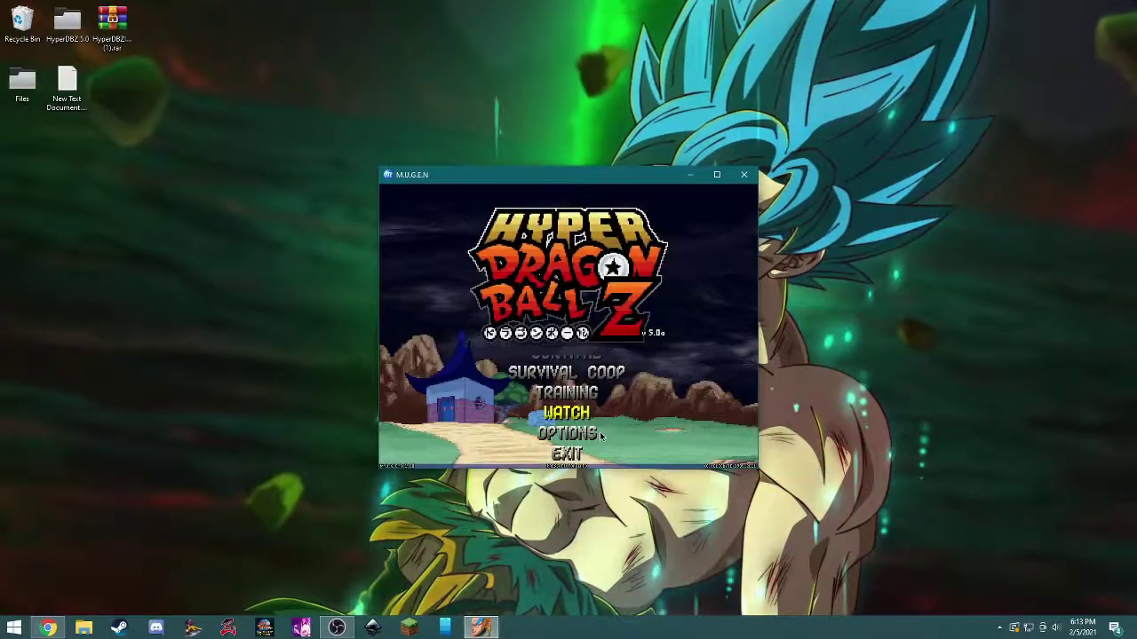
key("Return")
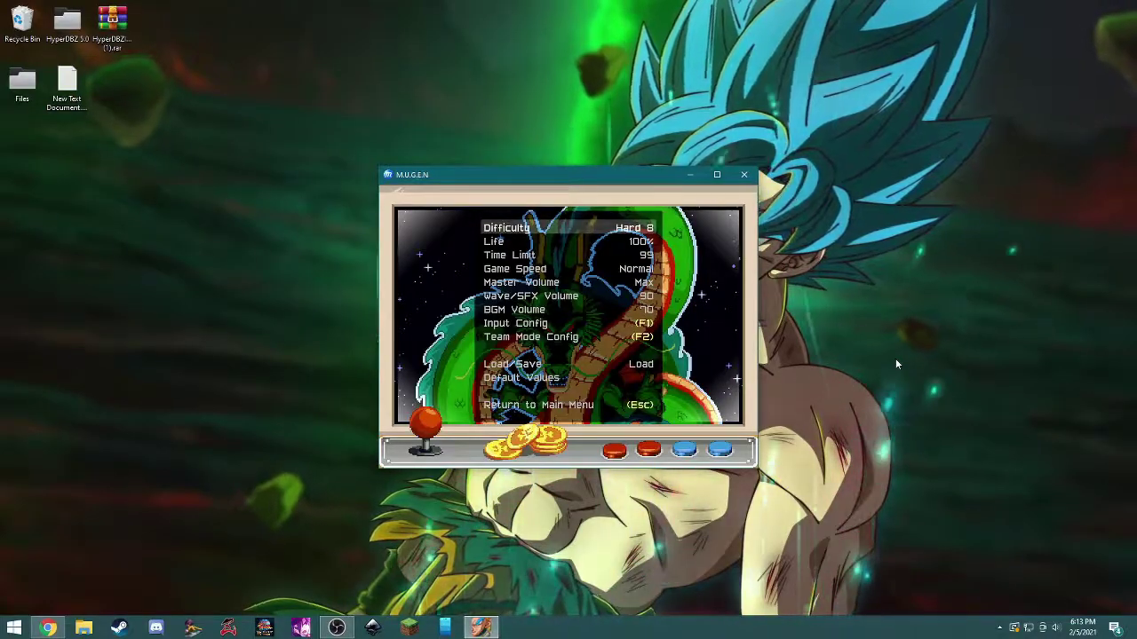
Open Input Config and view Player 1's Key Config bindings.
key("Down")
key("Down")
key("Down")
key("Down")
key("Down")
key("Down")
key("Down")
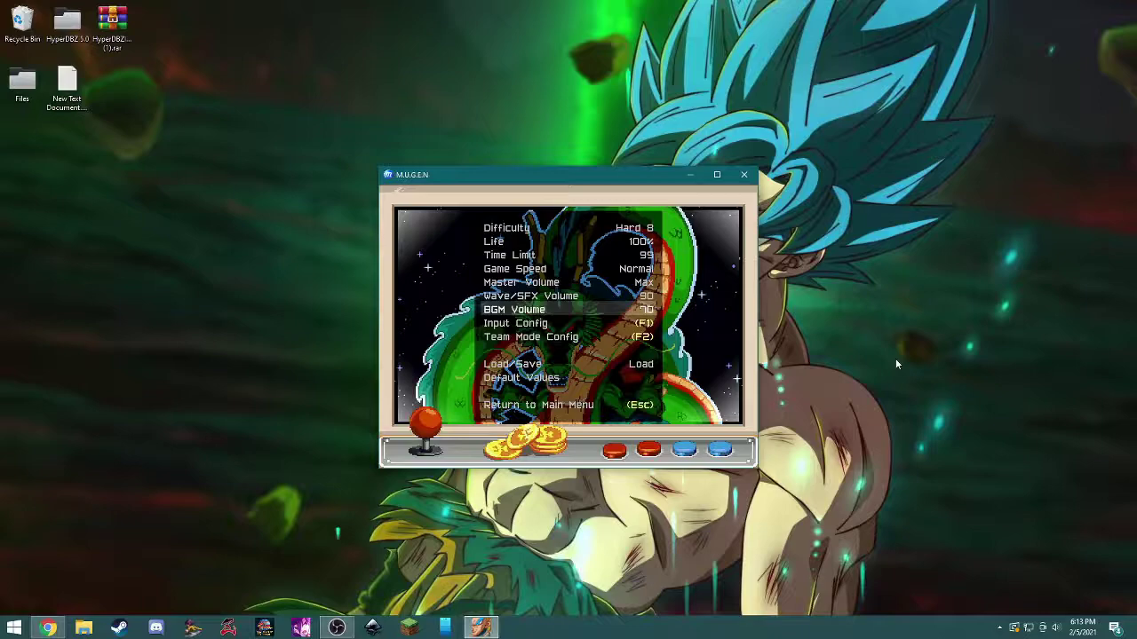
key("Return")
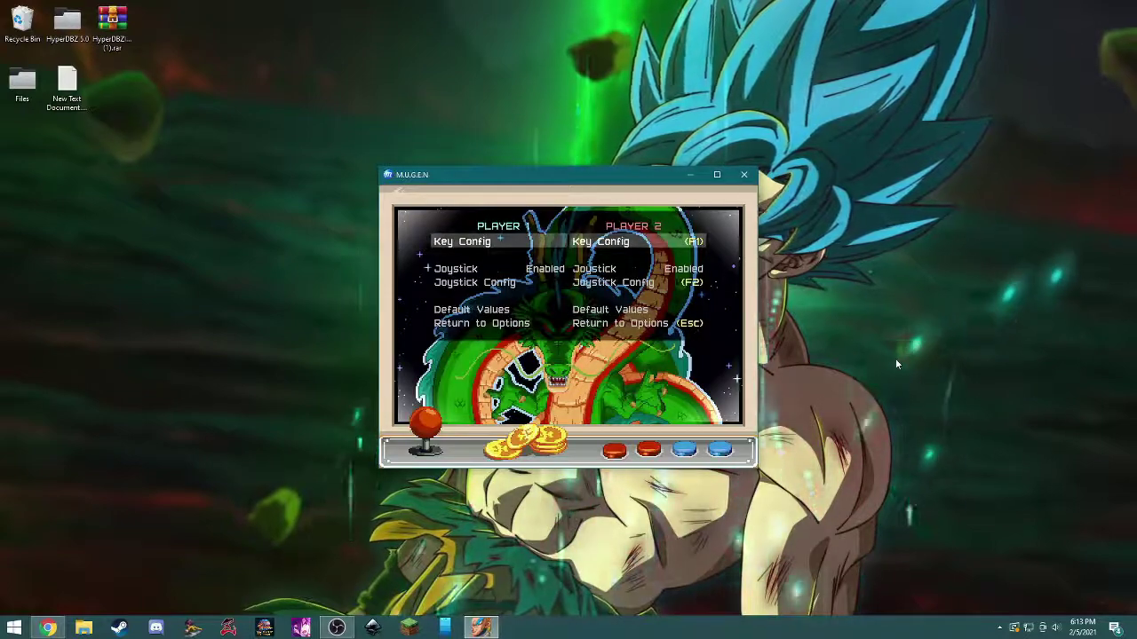
key("Escape")
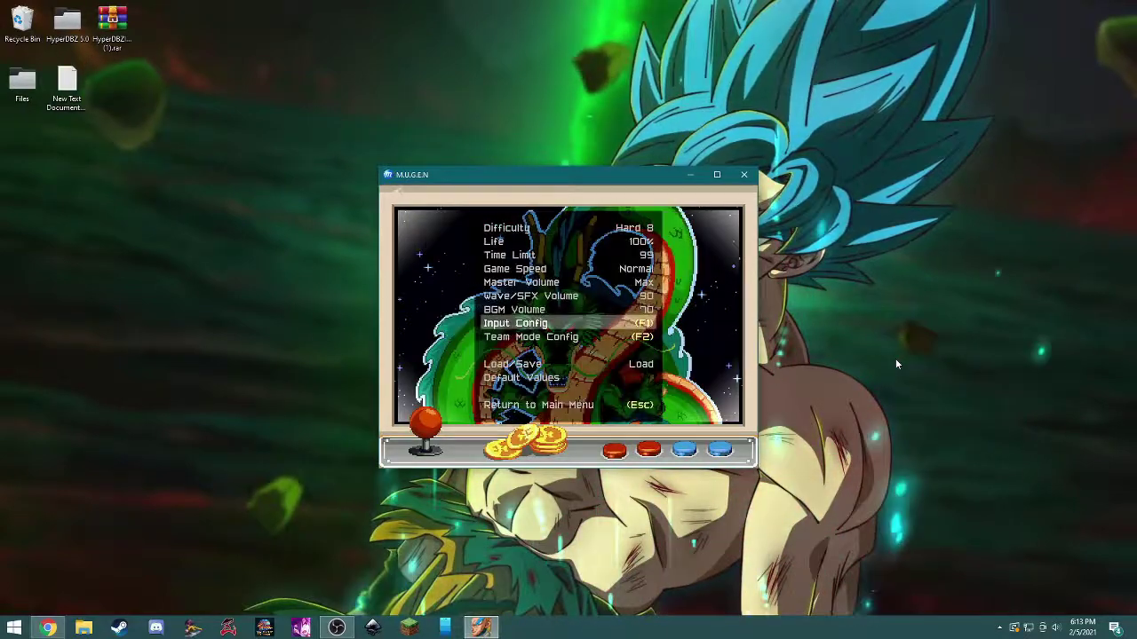
key("Return")
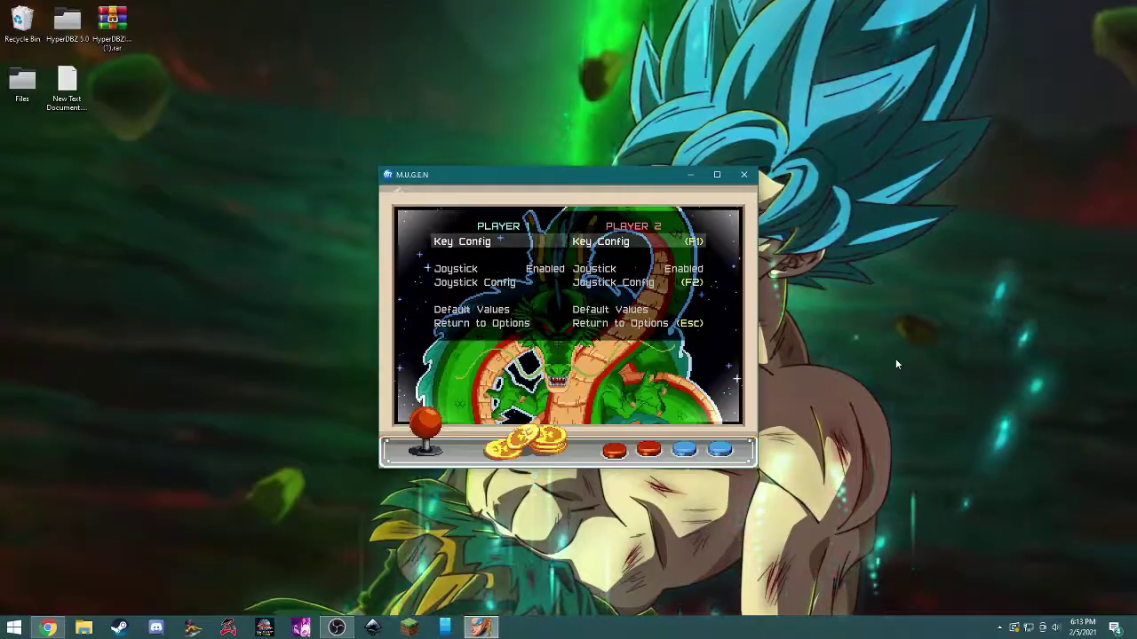
key("Return")
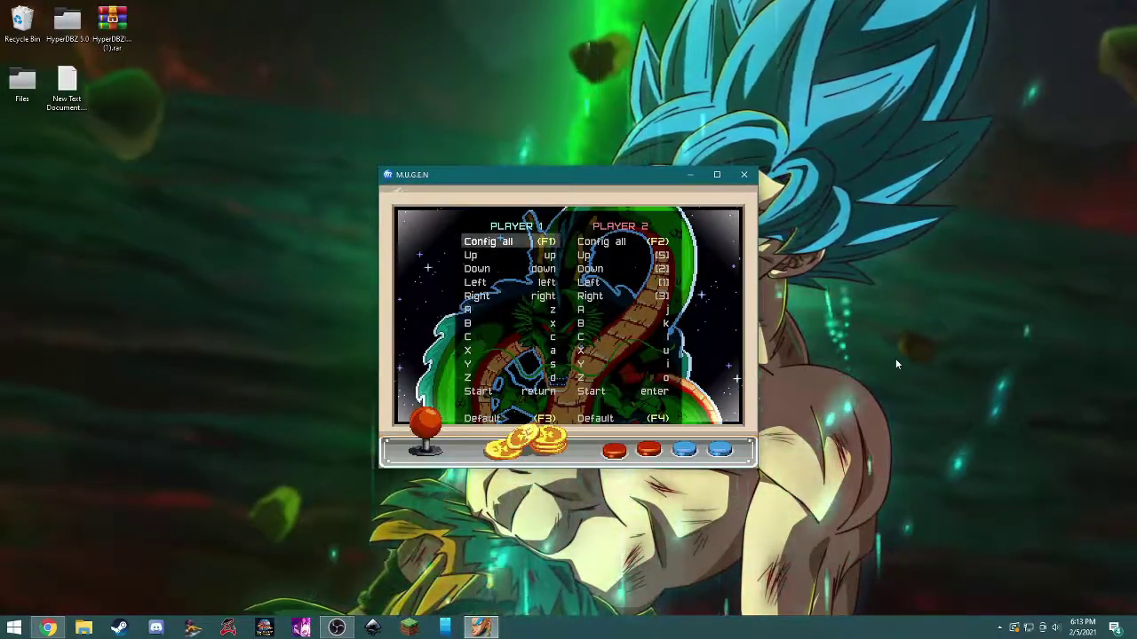
key("Escape")
View Player 1's Joystick Config button mapping, then back out toward the title menu.
key("Down")
key("Down")
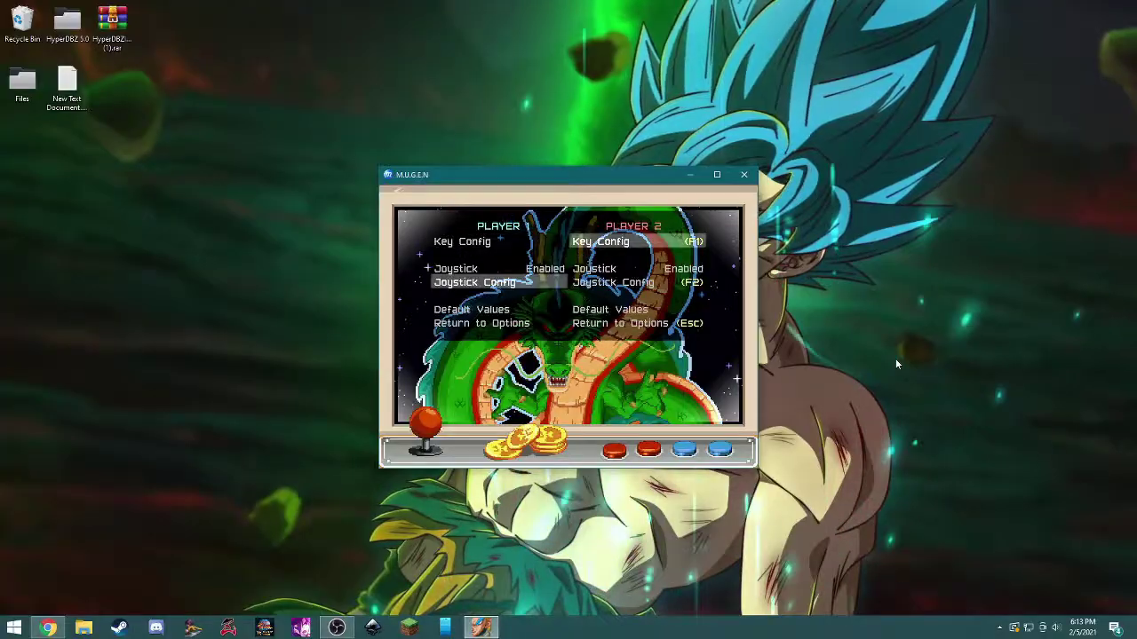
key("Up")
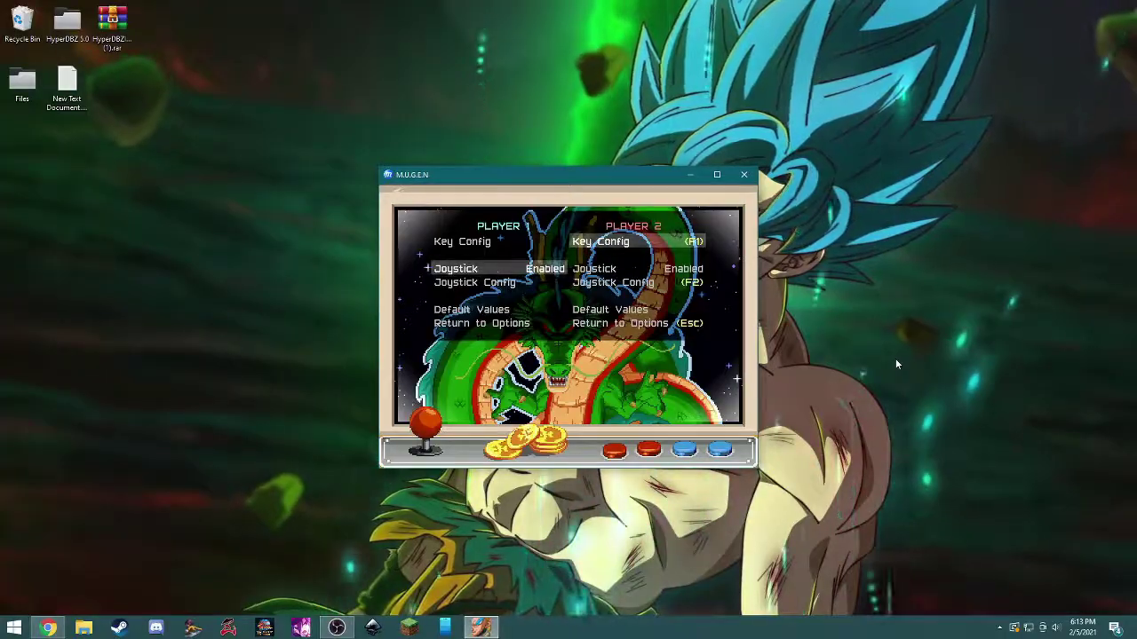
key("Down")
key("Return")
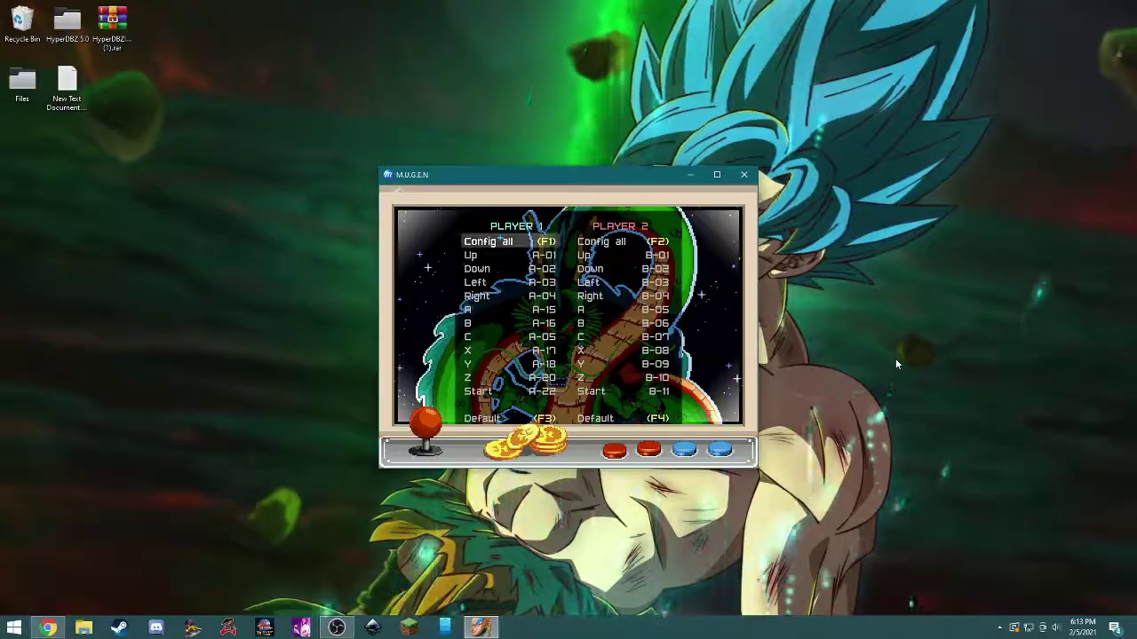
key("Escape")
key("Escape")
key("Escape")
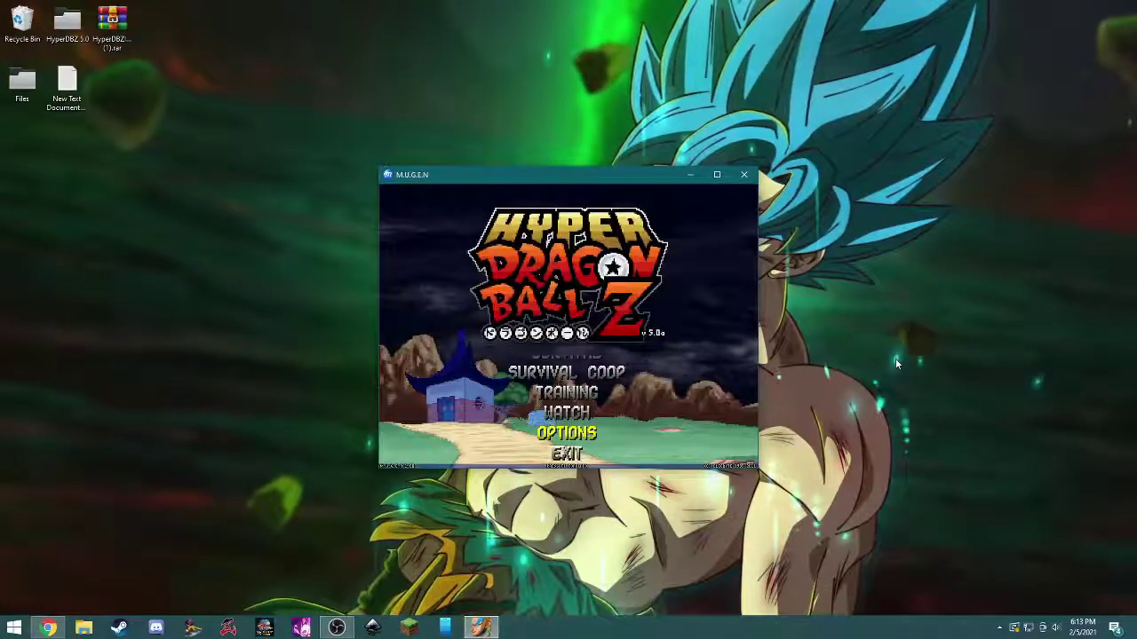
Re-enter Options, switch Load/Save to Save and confirm.
key("Return")
key("Down")
key("Down")
key("Down")
key("Down")
key("Down")
key("Down")
key("Down")
key("Down")
key("Down")
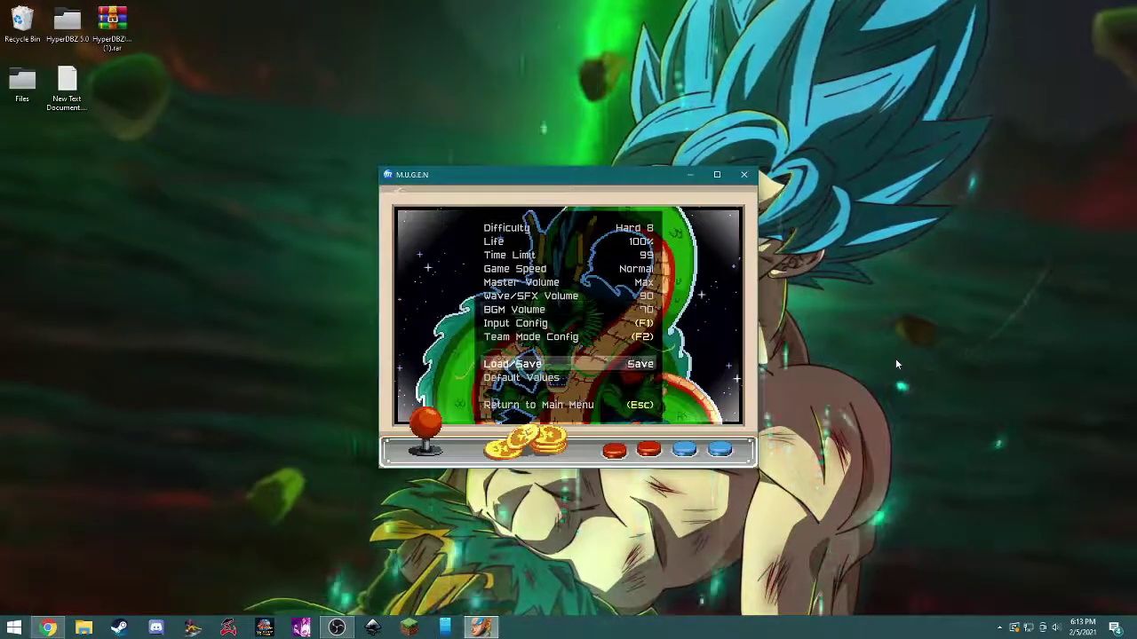
key("Right")
key("Return")
Return to the title menu and choose EXIT to quit the game.
key("Escape")
key("Down")
key("Return")
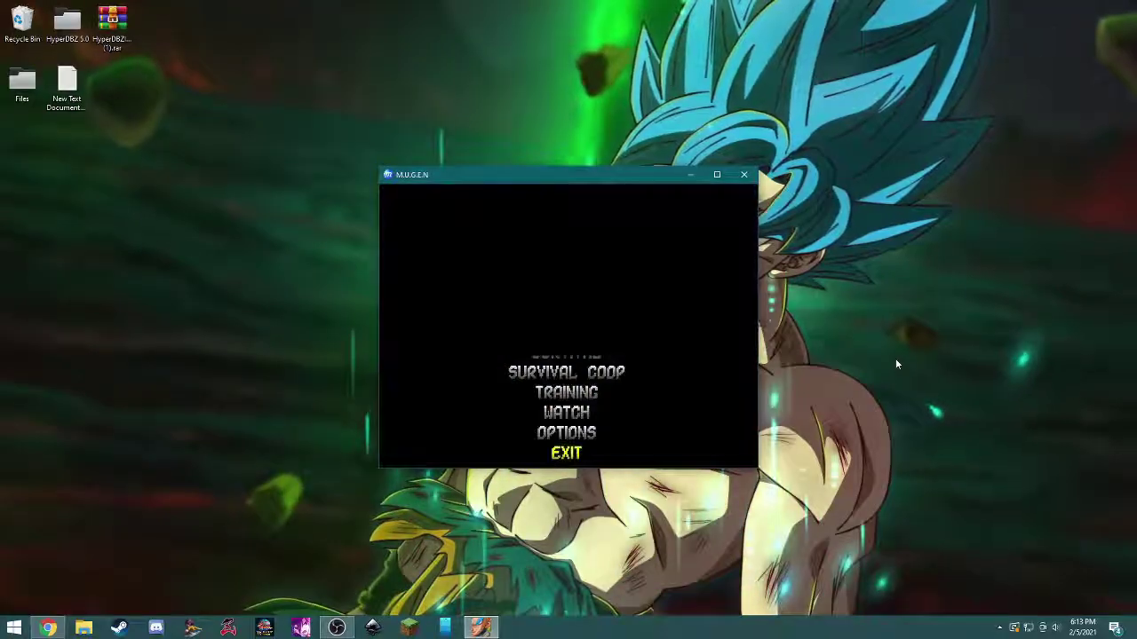